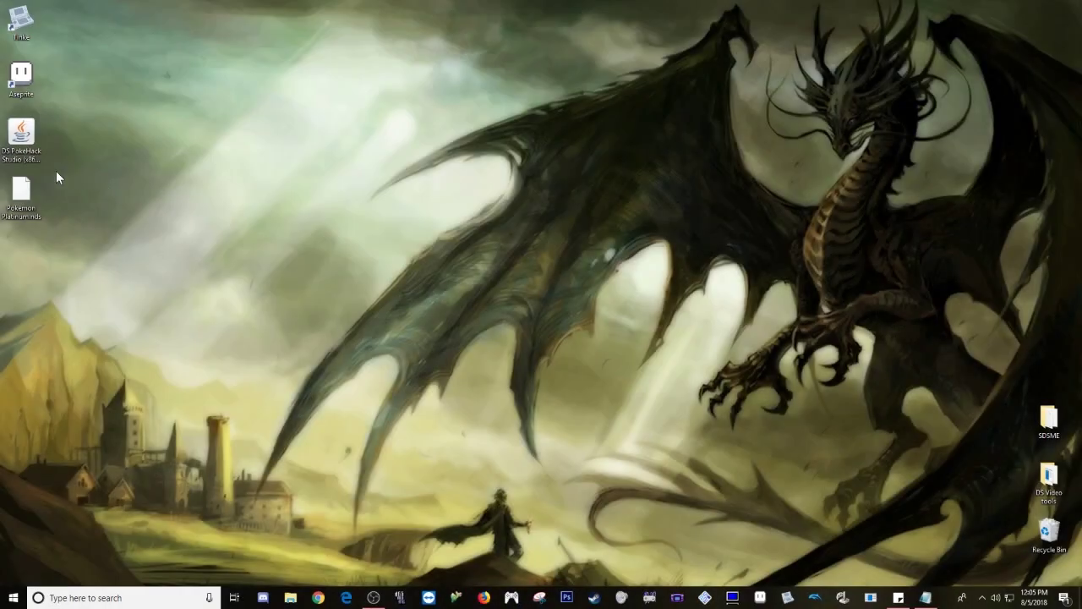
Step: Open the Java Control Panel through Windows search and view the installed Java runtime's architecture in the Runtime Environment settings
left_click(26, 142)
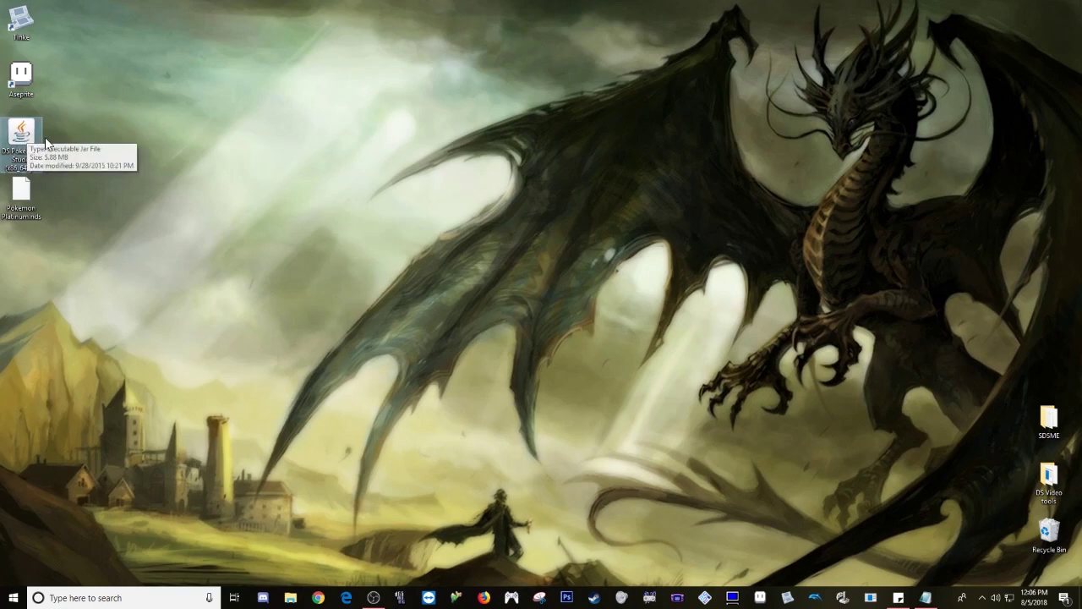
left_click(116, 599)
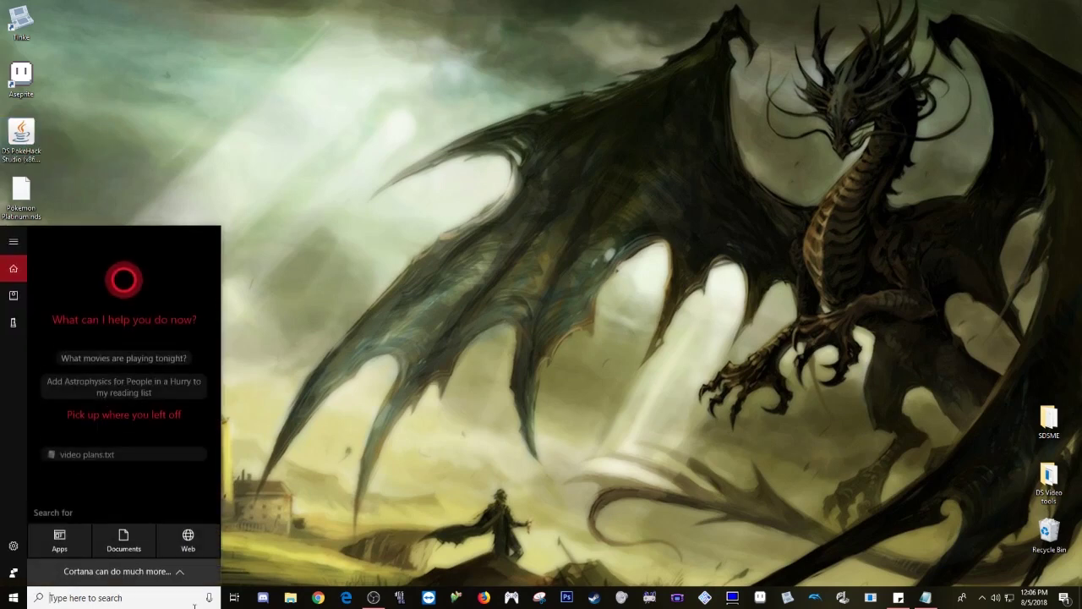
type("java")
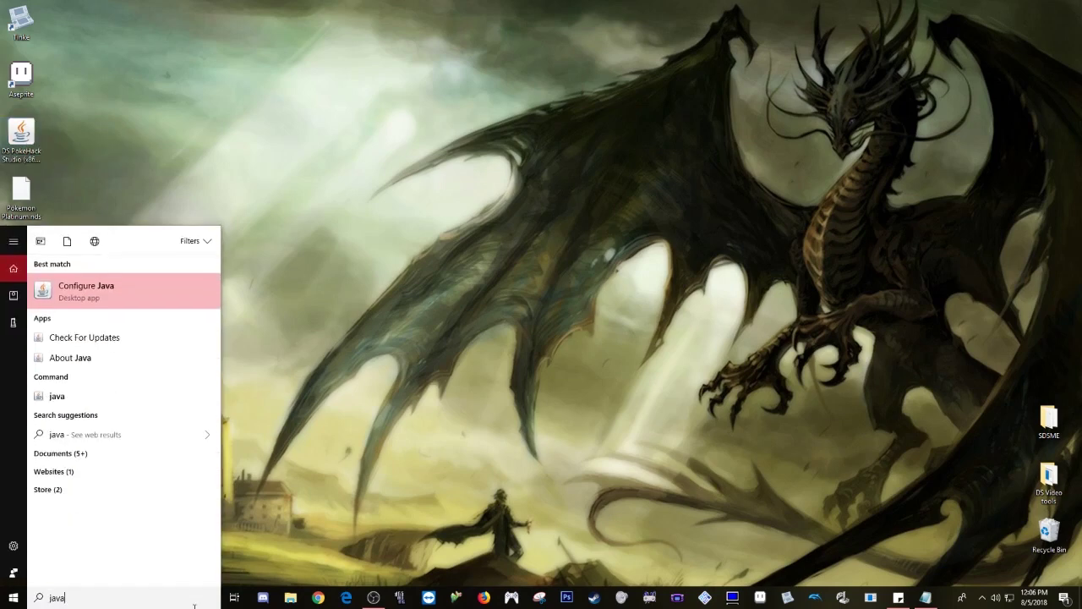
left_click(88, 292)
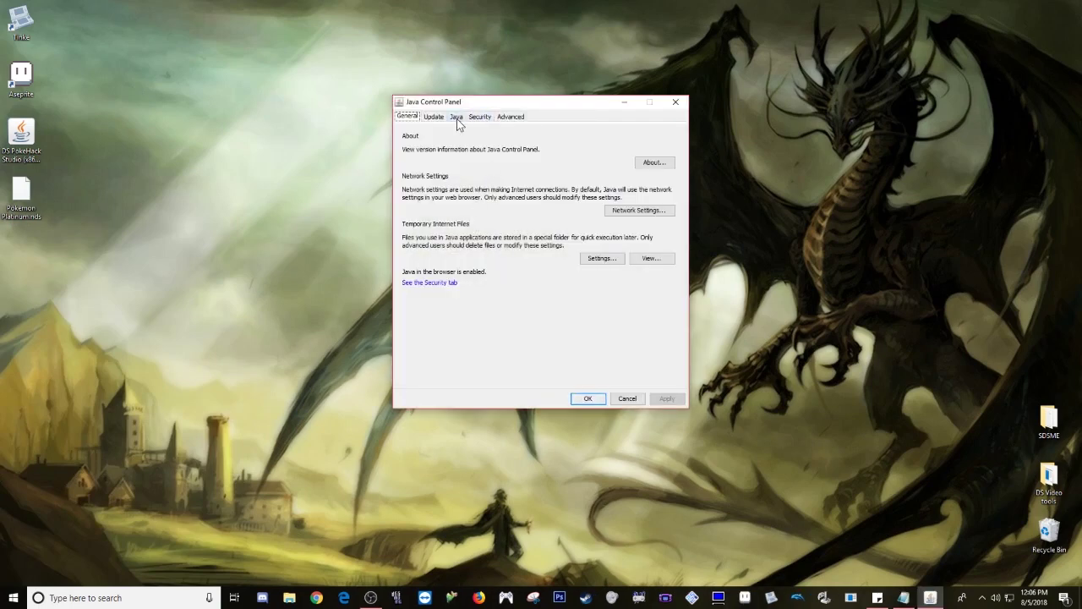
left_click(457, 118)
left_click(653, 149)
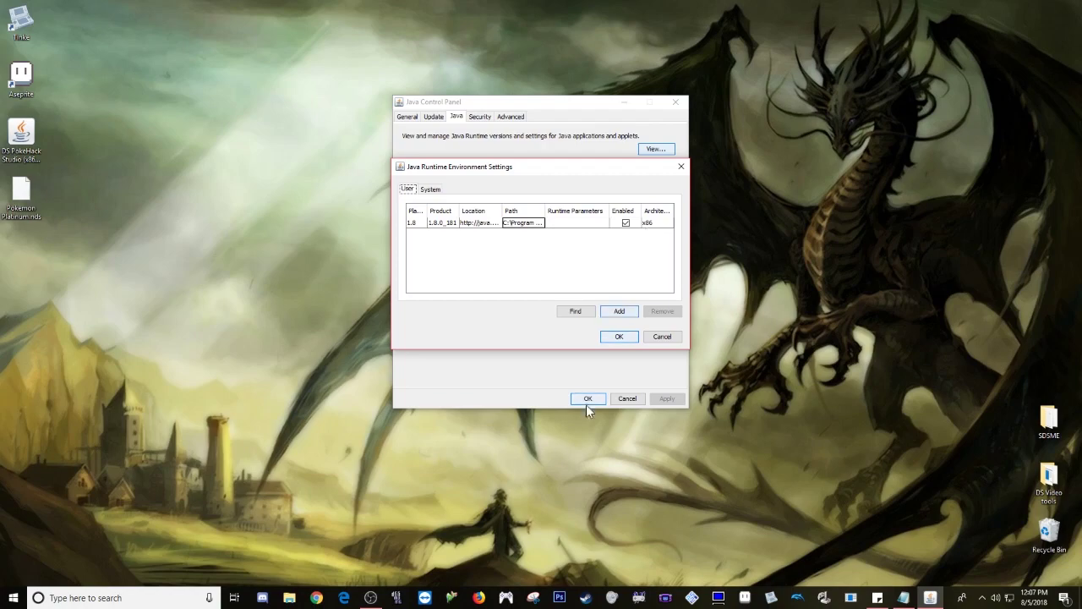
Step: Switch to Chrome and download the Windows Offline (64-bit) Java installer from java.com's page of downloads for all operating systems
left_click(317, 598)
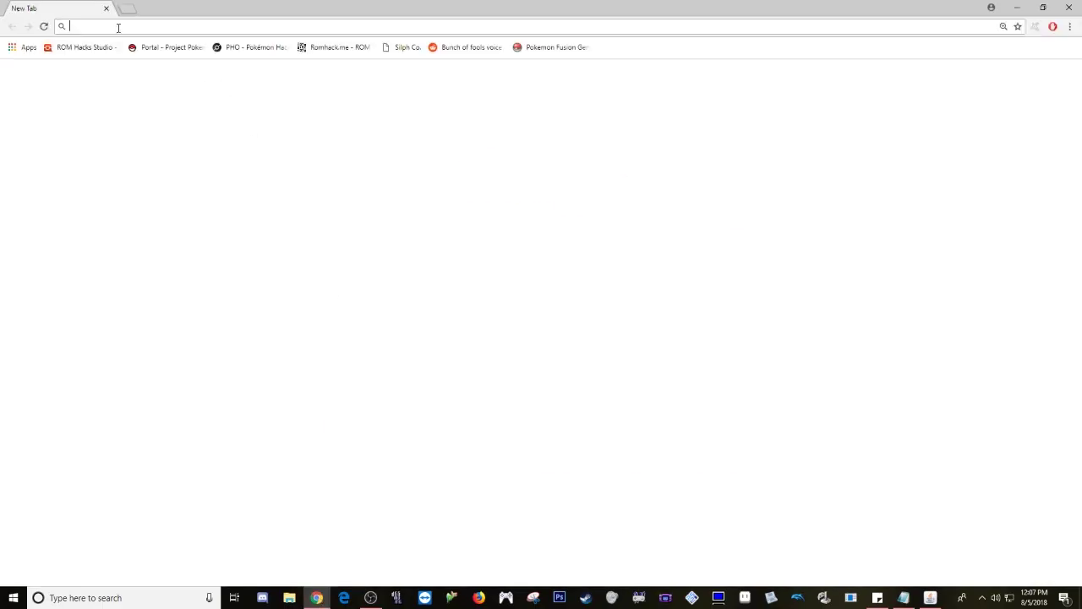
type("java")
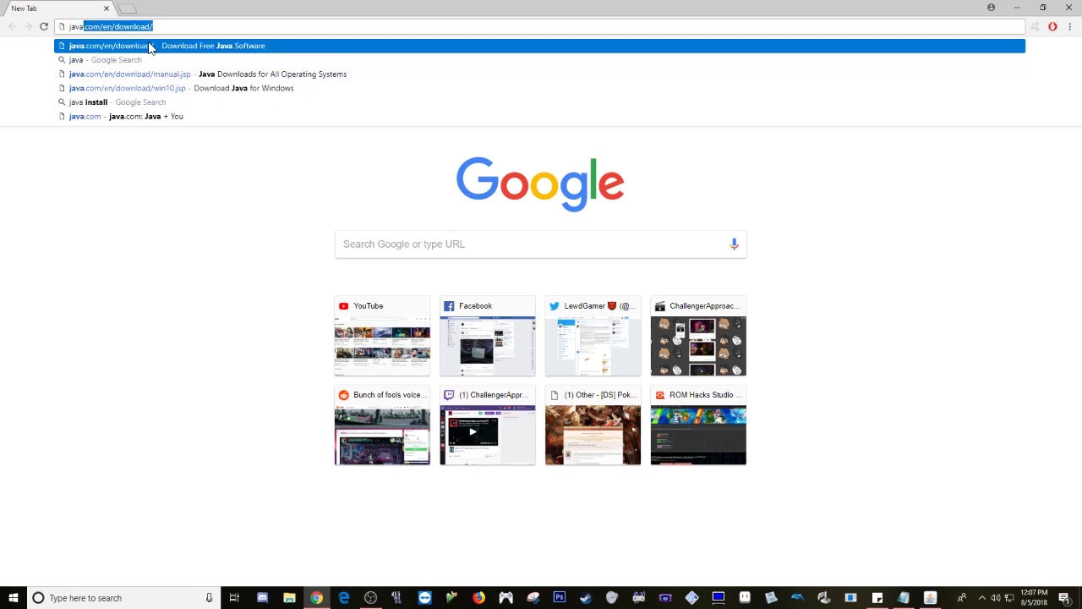
key("Return")
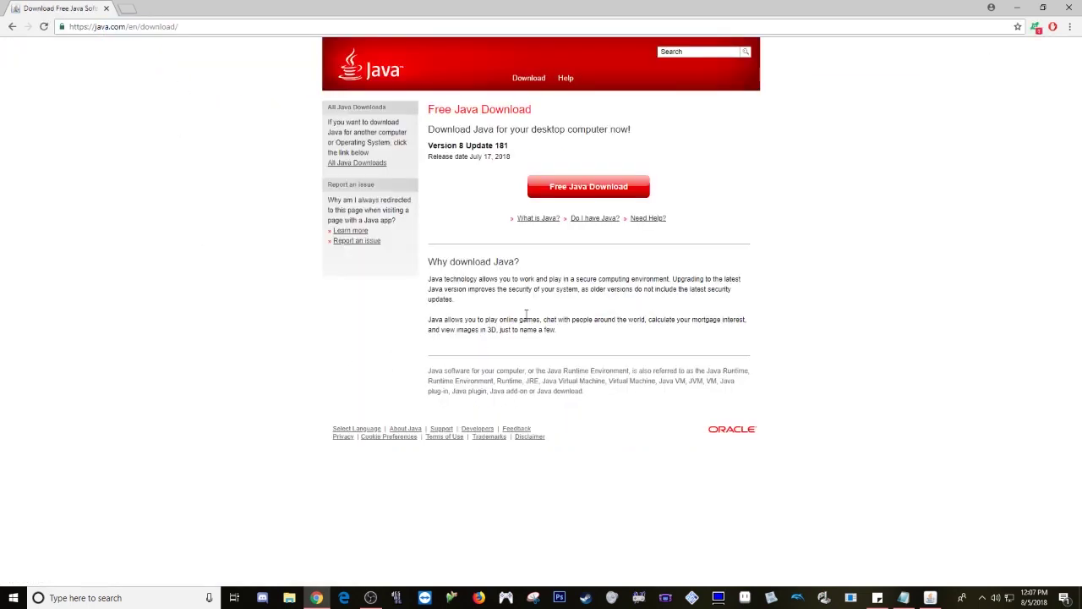
left_click(592, 195)
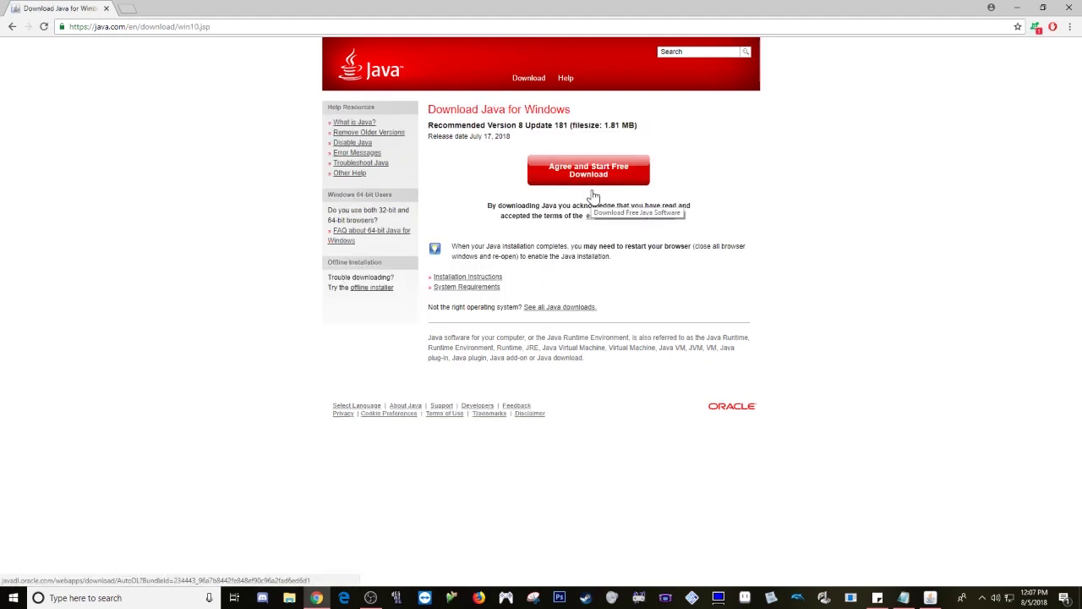
left_click(565, 309)
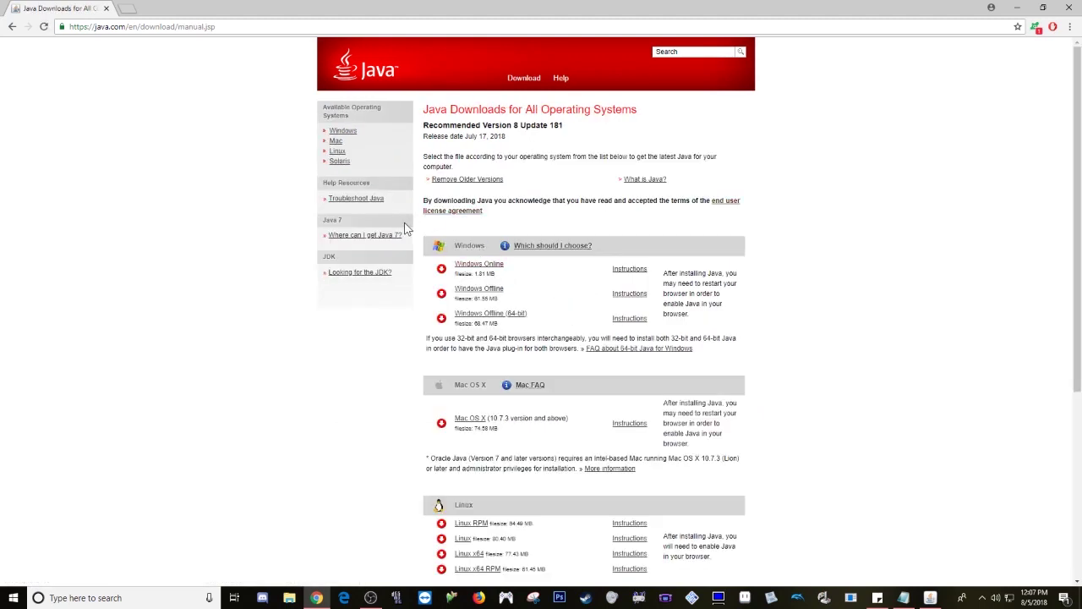
left_click(510, 320)
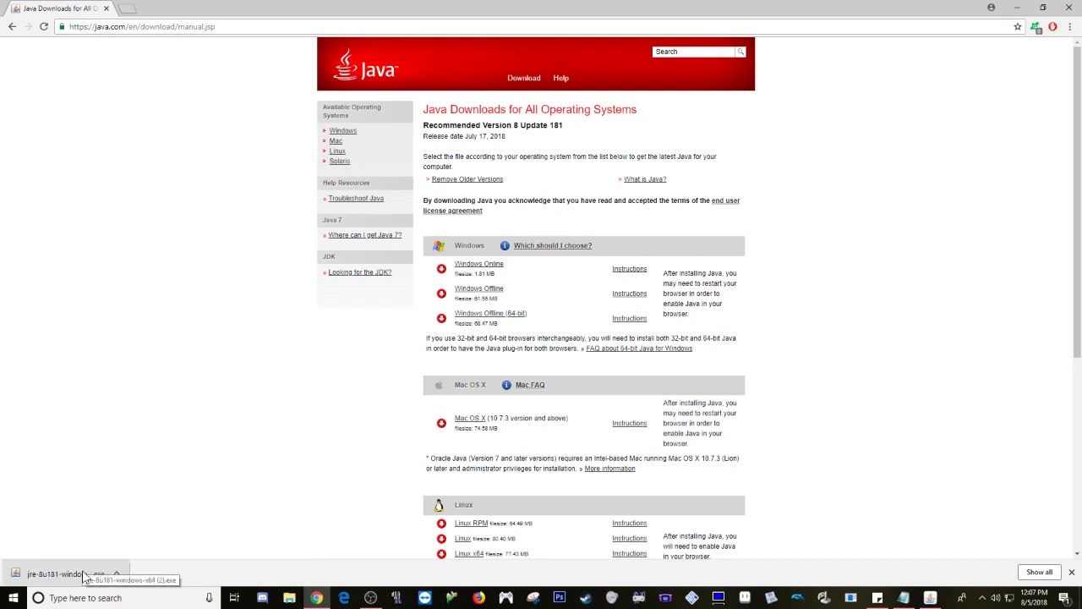
Step: Run the downloaded 64-bit Java installer, accept the licence terms information and finish the setup
left_click(84, 576)
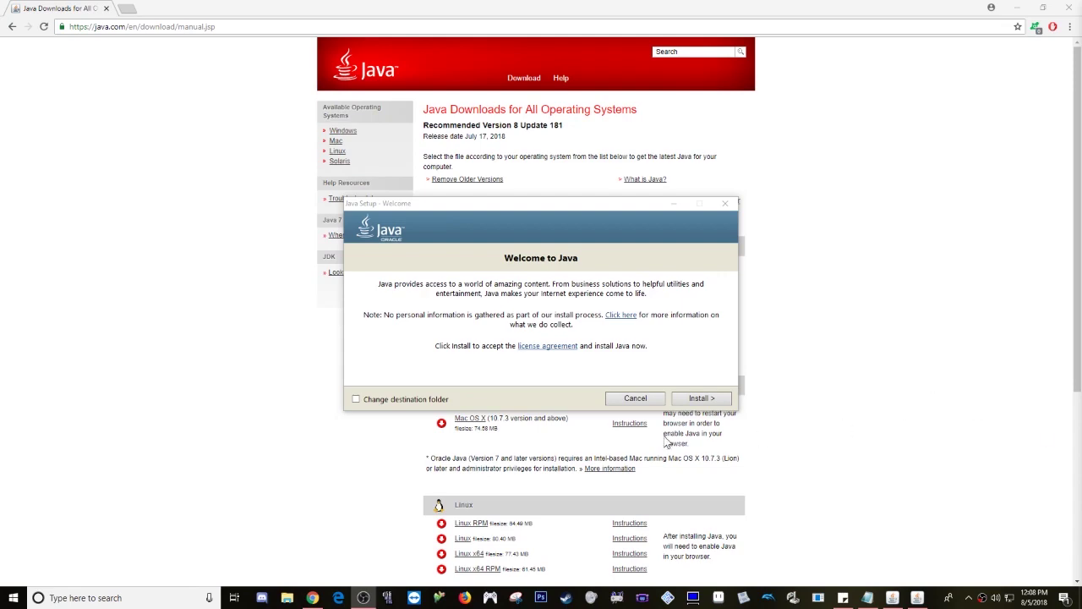
left_click(704, 398)
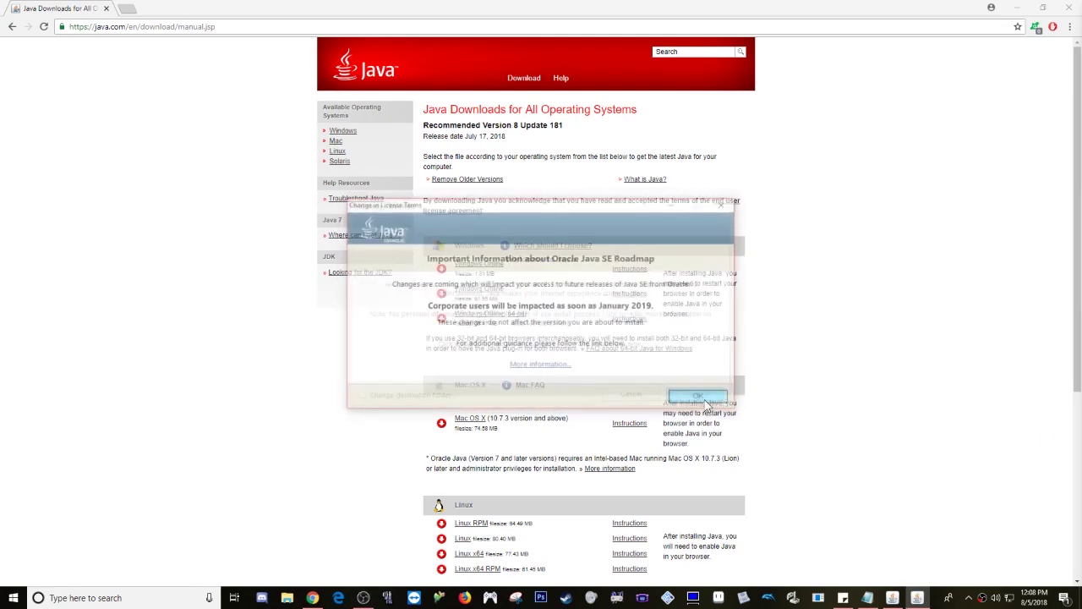
key("Return")
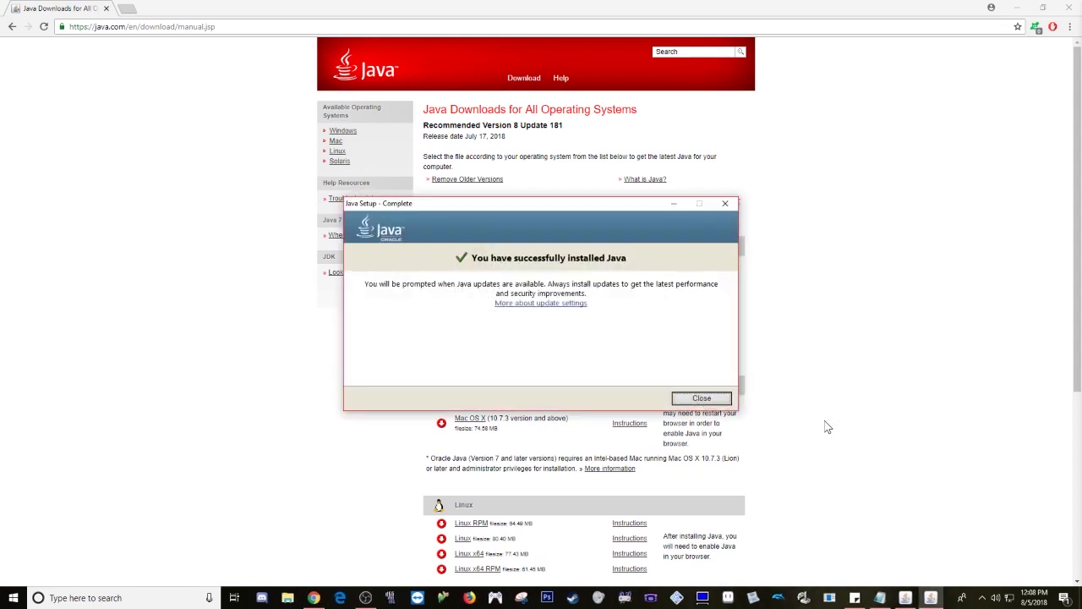
left_click(700, 405)
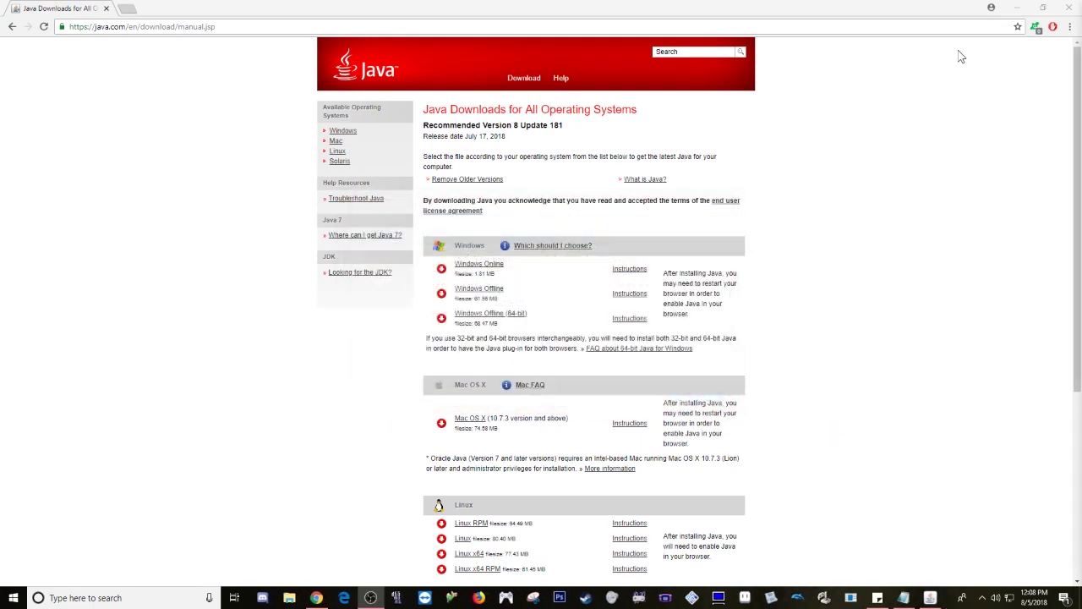
Step: Minimise the browser and close the Java Runtime Environment Settings and Java Control Panel windows
left_click(1018, 12)
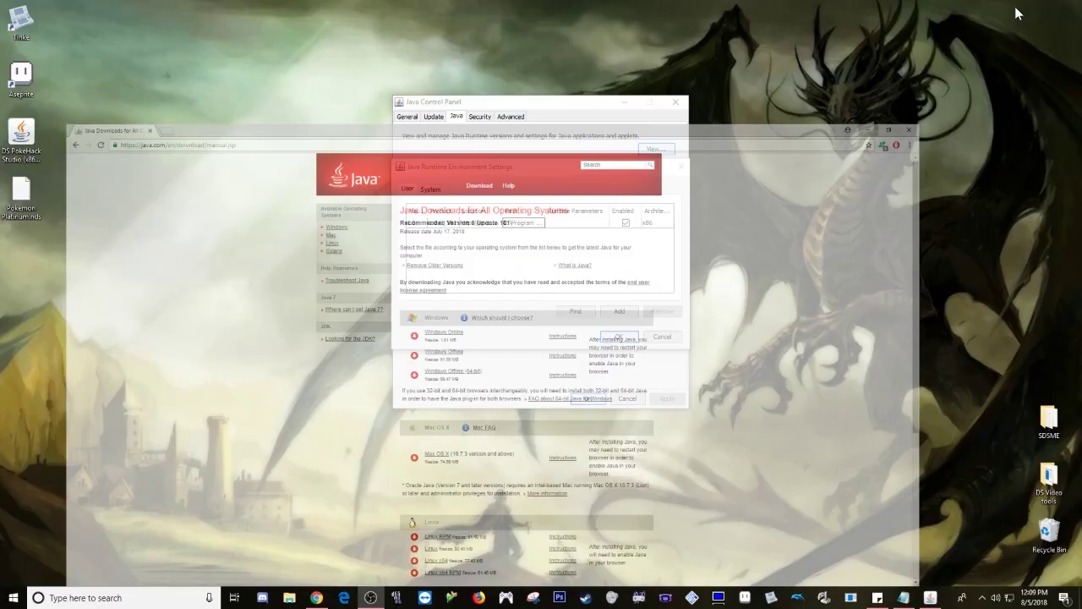
left_click(683, 164)
left_click(676, 102)
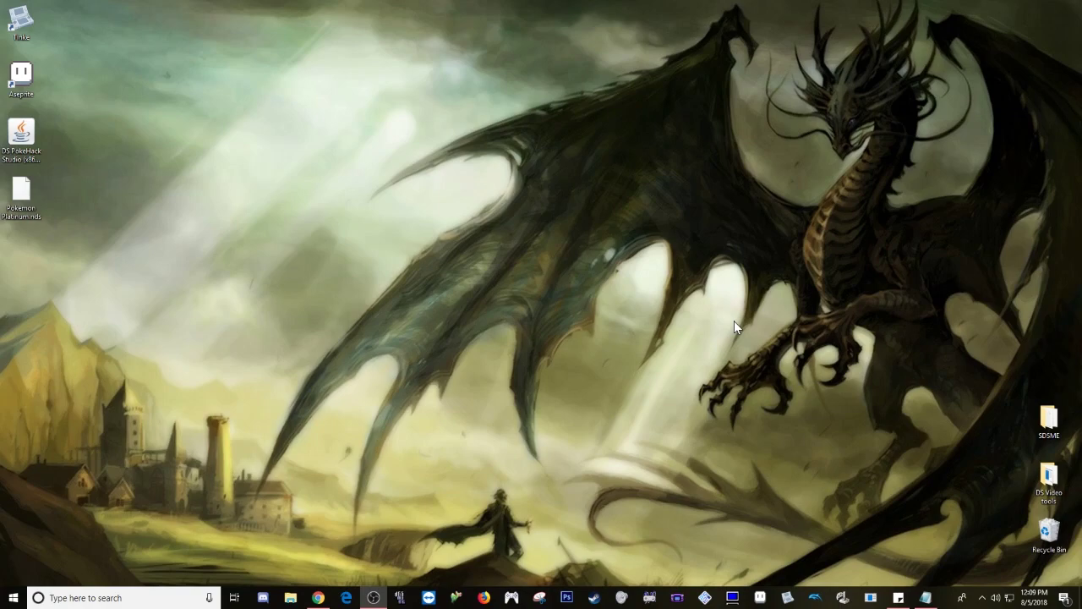
Step: Open the DS Video tools desktop folder and point out the 32-bit DS Text Editor_x86 and Overworld Editor DS_win32 files
double_click(1049, 478)
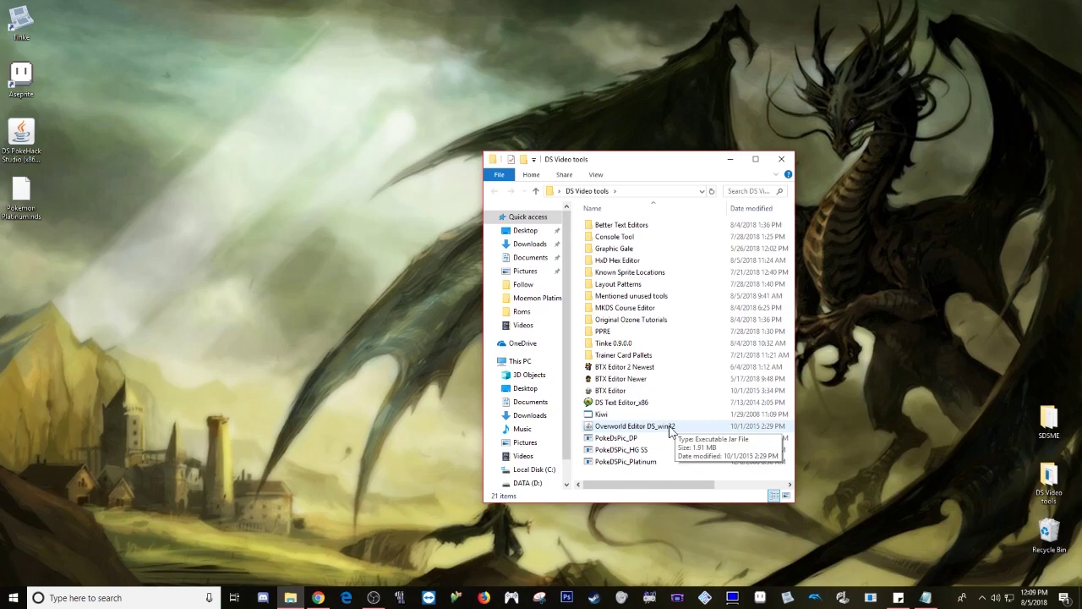
left_click(633, 404)
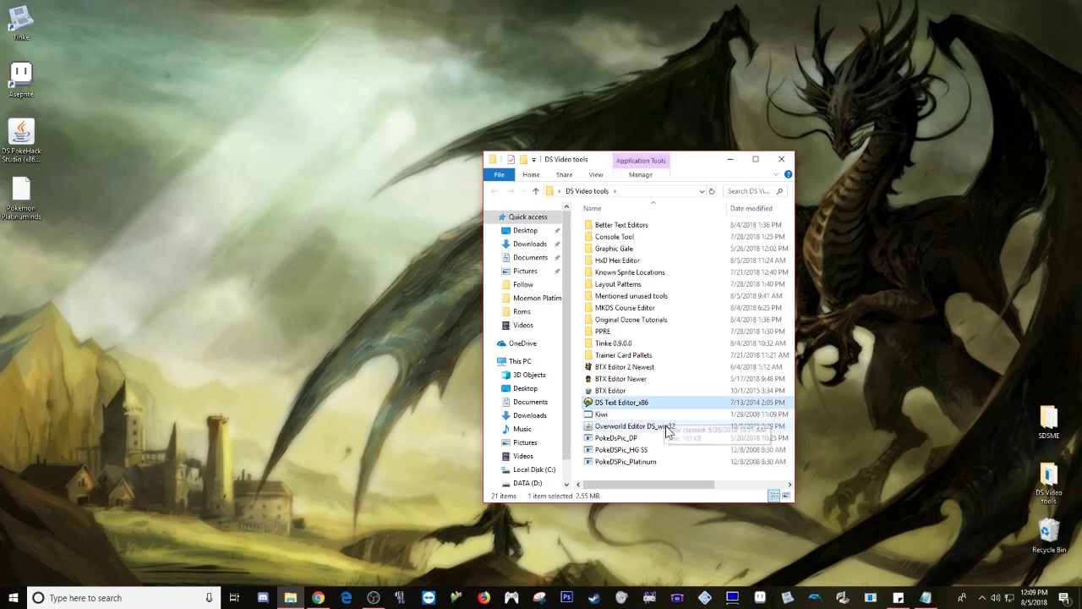
left_click(668, 430)
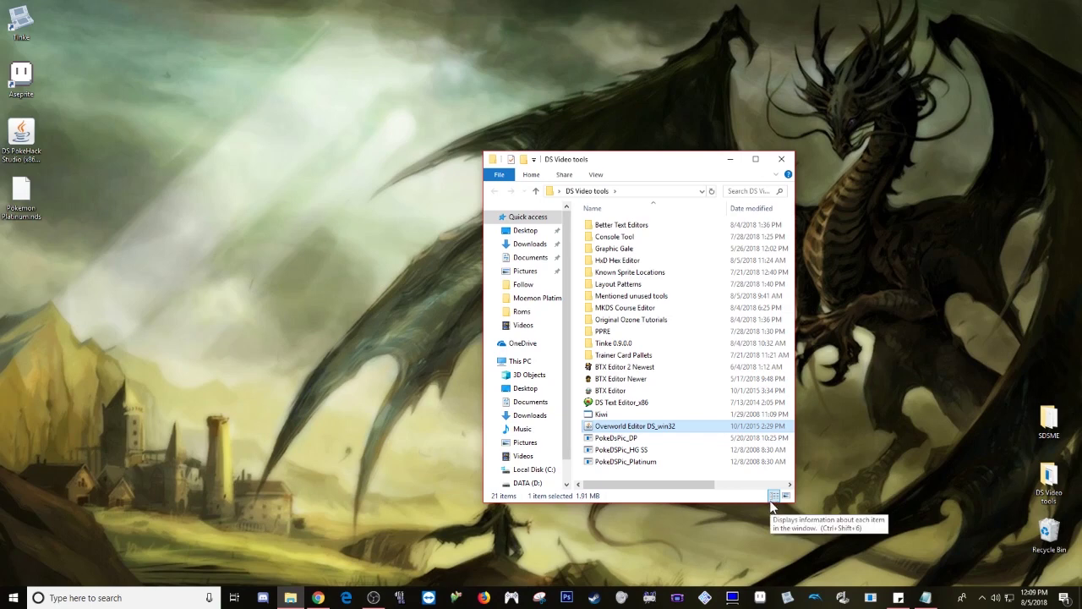
Step: Launch DS Text Editor_x86_64 from the Mentioned unused tools folder to check that it runs, and close it
double_click(636, 297)
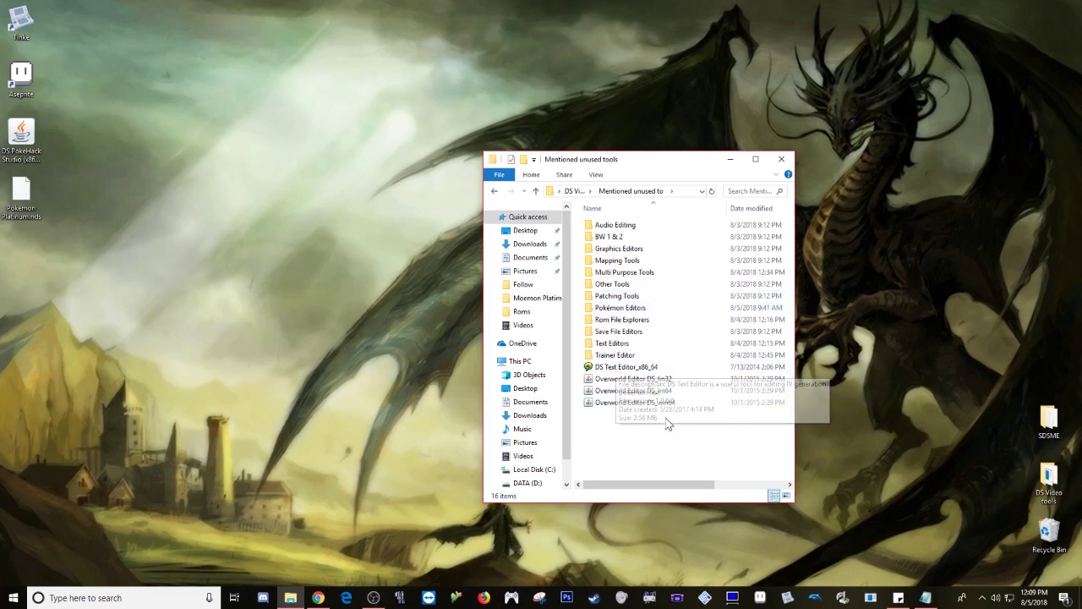
left_click(643, 370)
double_click(644, 370)
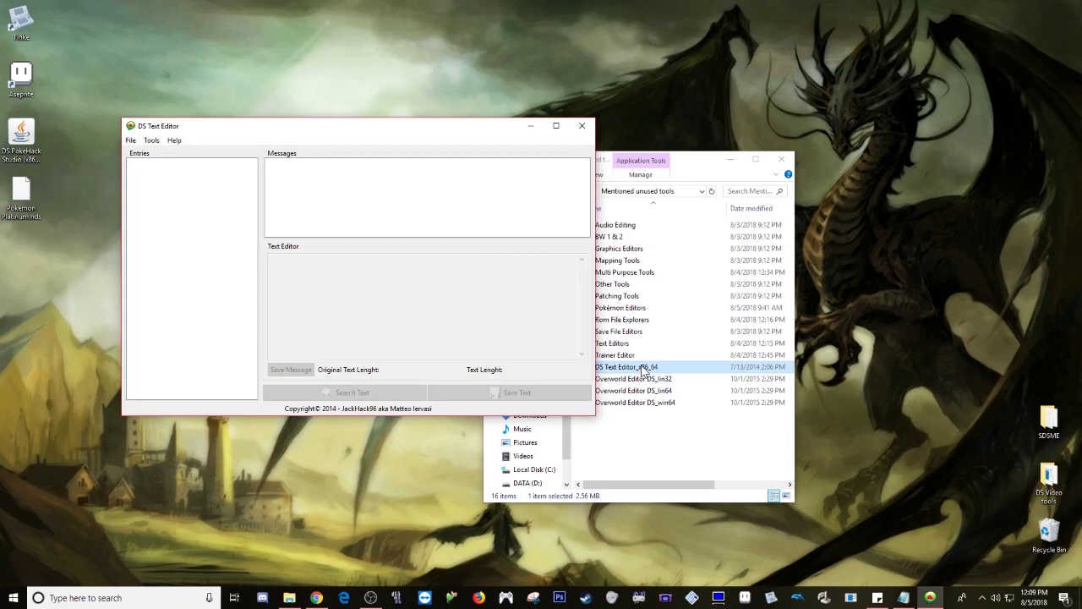
left_click(582, 125)
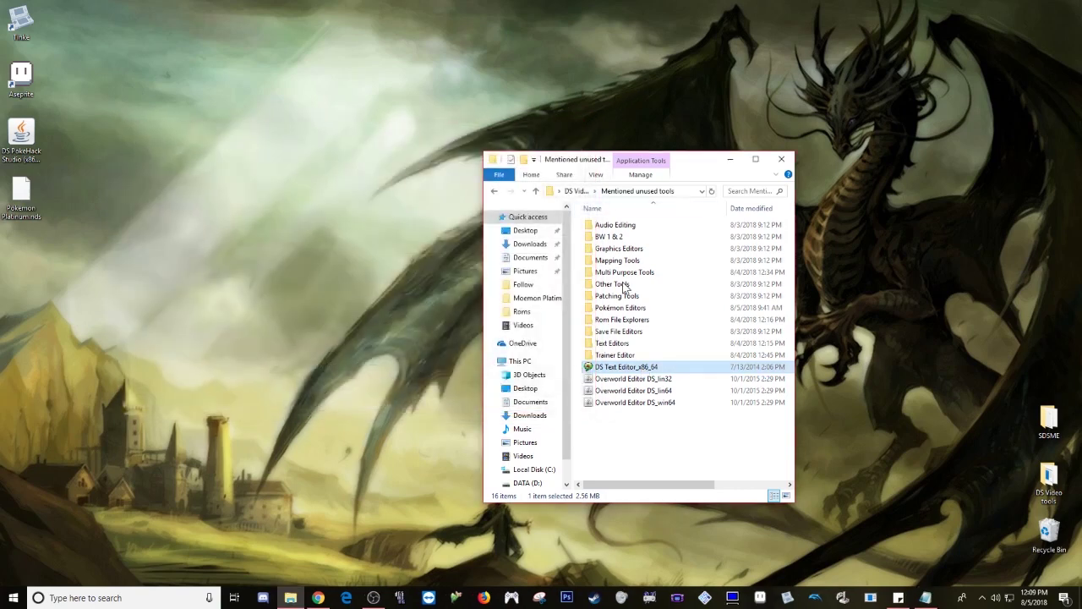
Step: Launch Overworld Editor DS_win64 to check that it runs, then close it and the tools folder
double_click(634, 403)
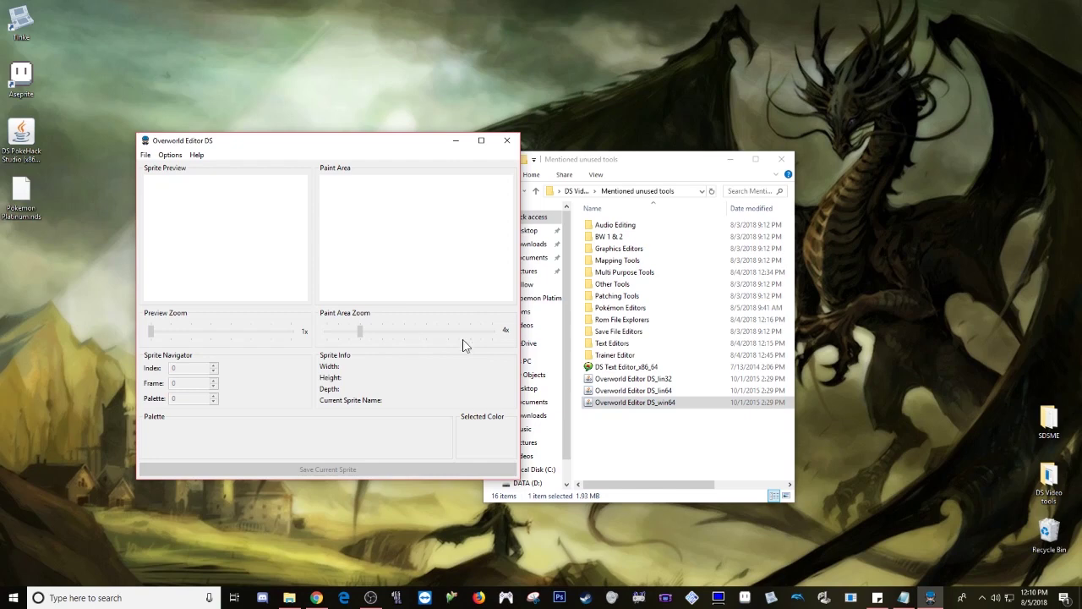
left_click(510, 142)
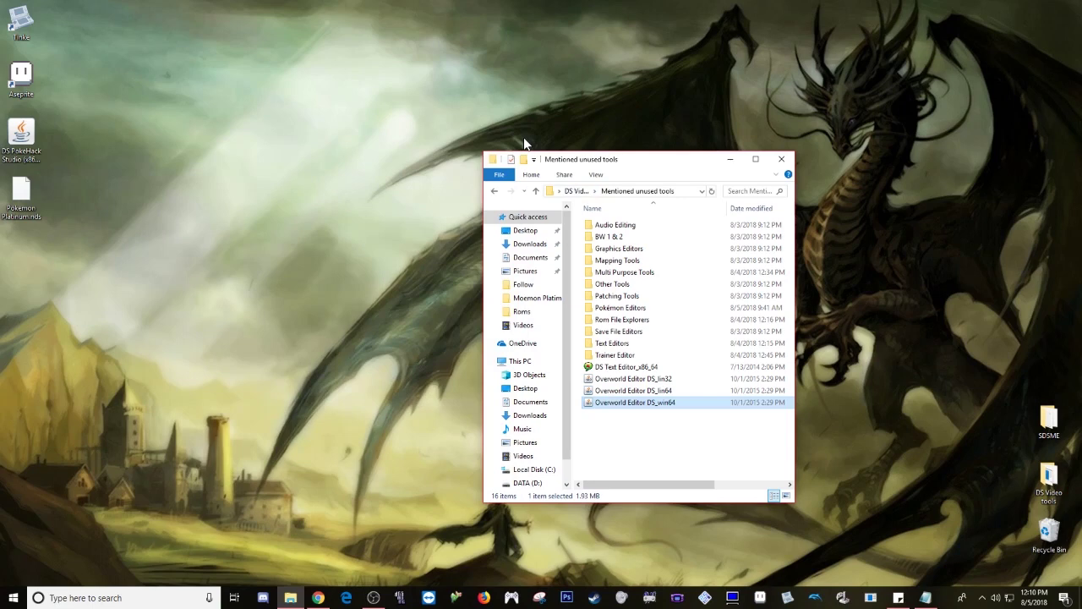
left_click(536, 192)
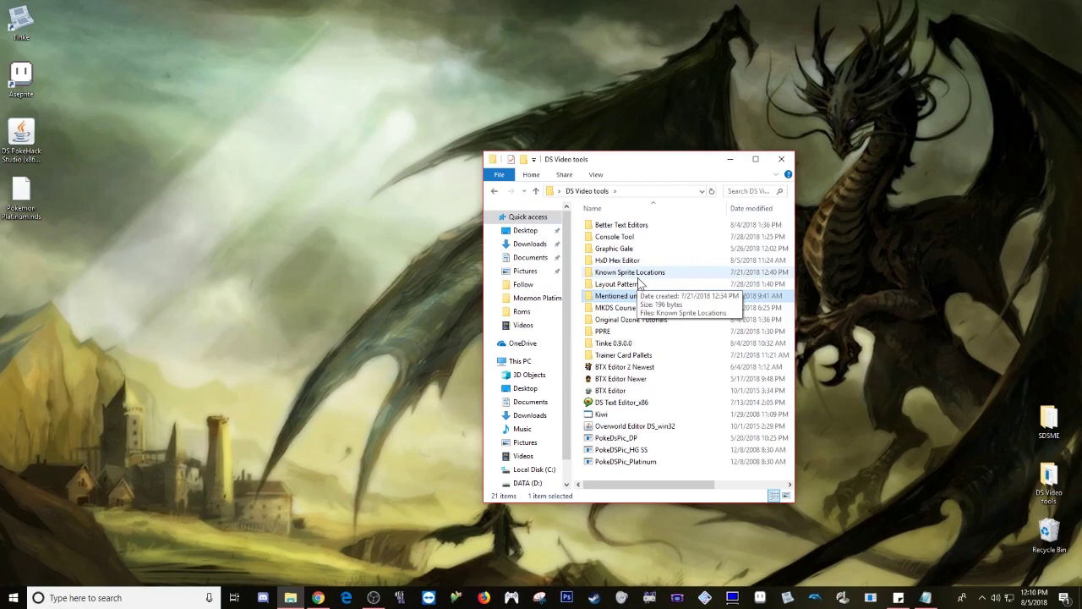
left_click(781, 159)
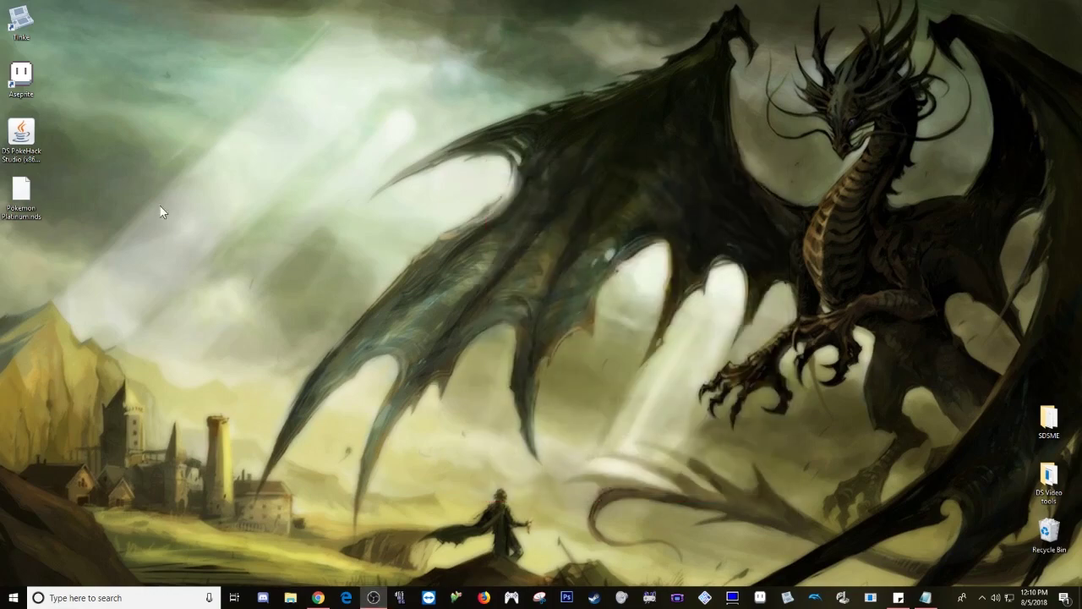
Step: Launch DS PokeHack Studio from the desktop, show its Text Editor and load the Pokemon Platinum.nds ROM
double_click(26, 139)
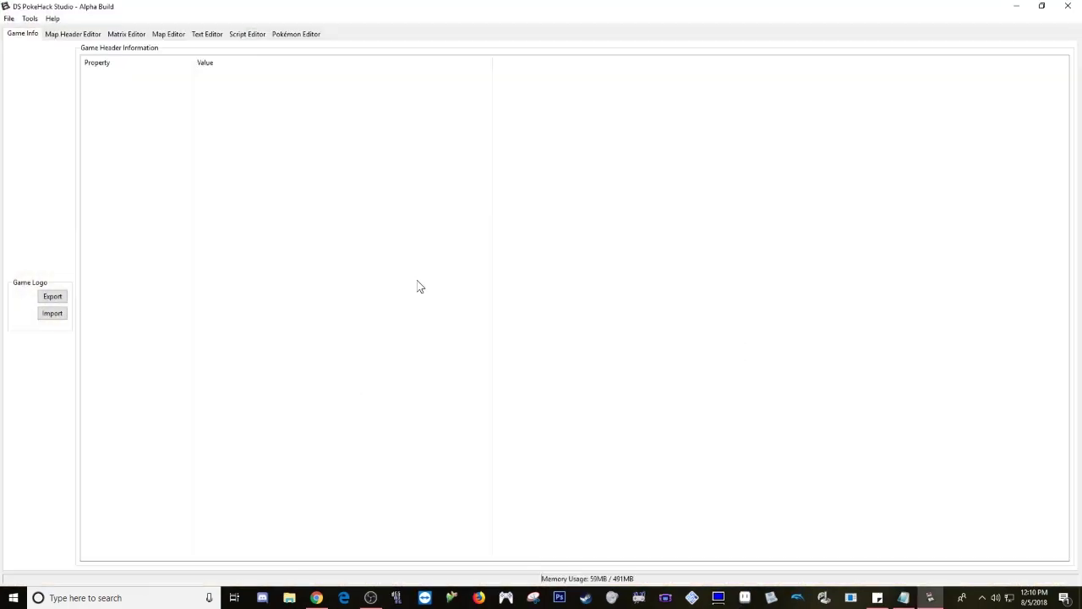
left_click(208, 35)
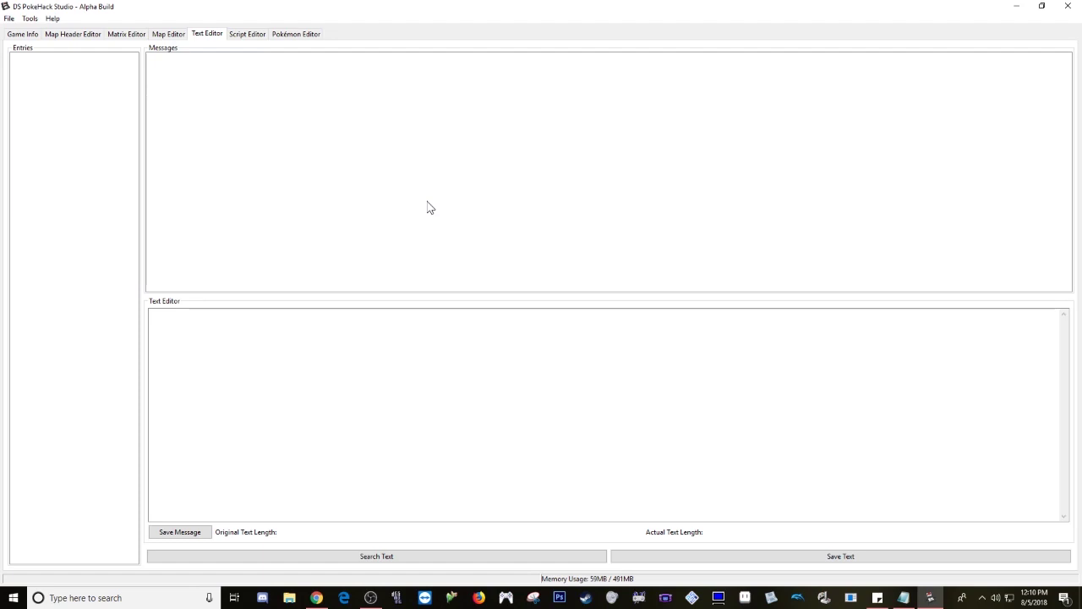
left_click(9, 19)
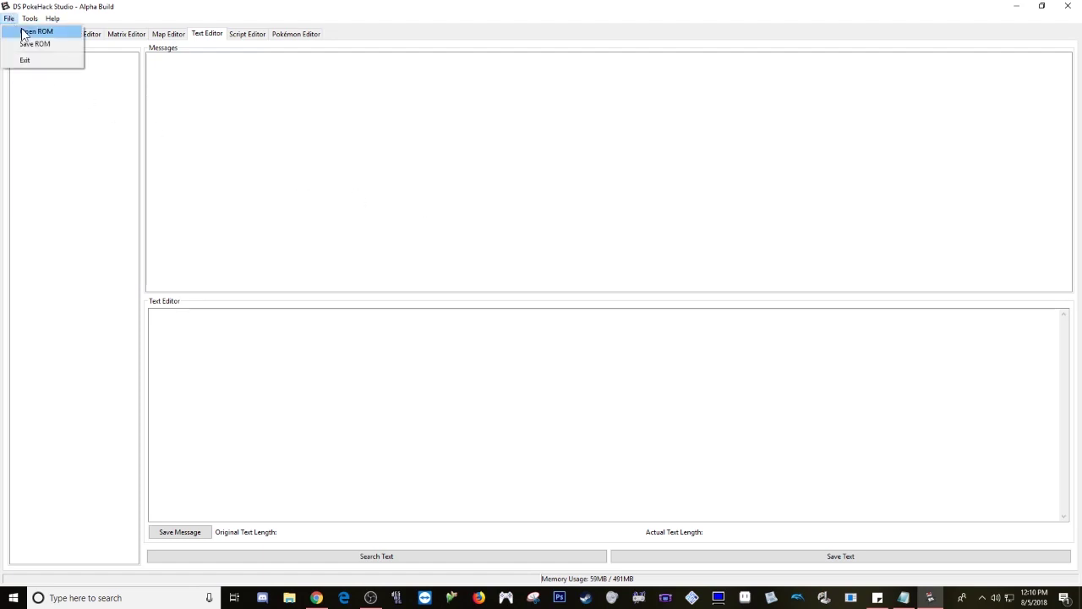
left_click(34, 32)
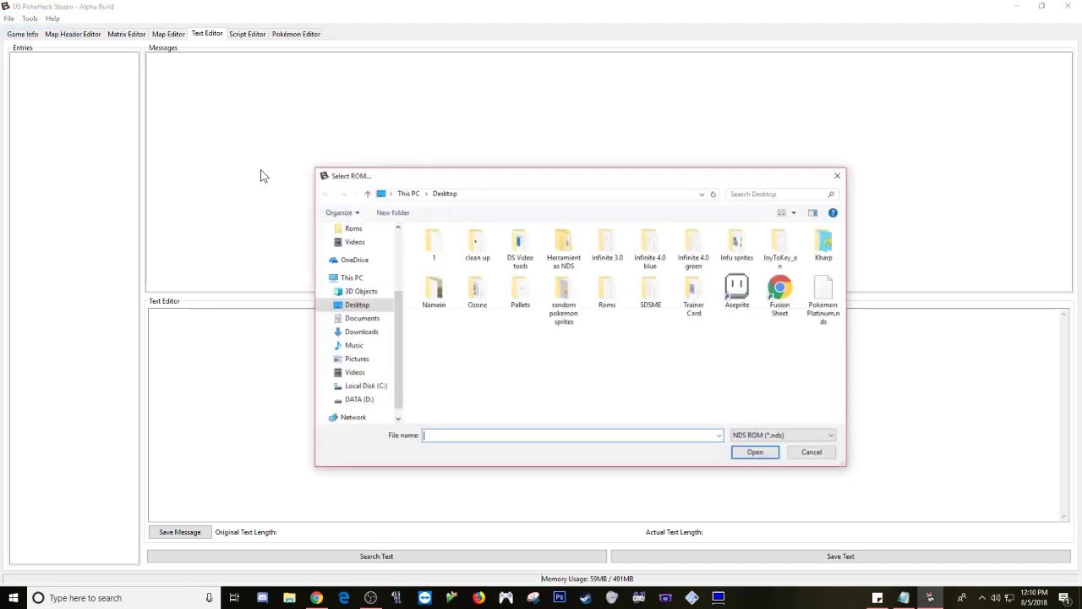
double_click(828, 292)
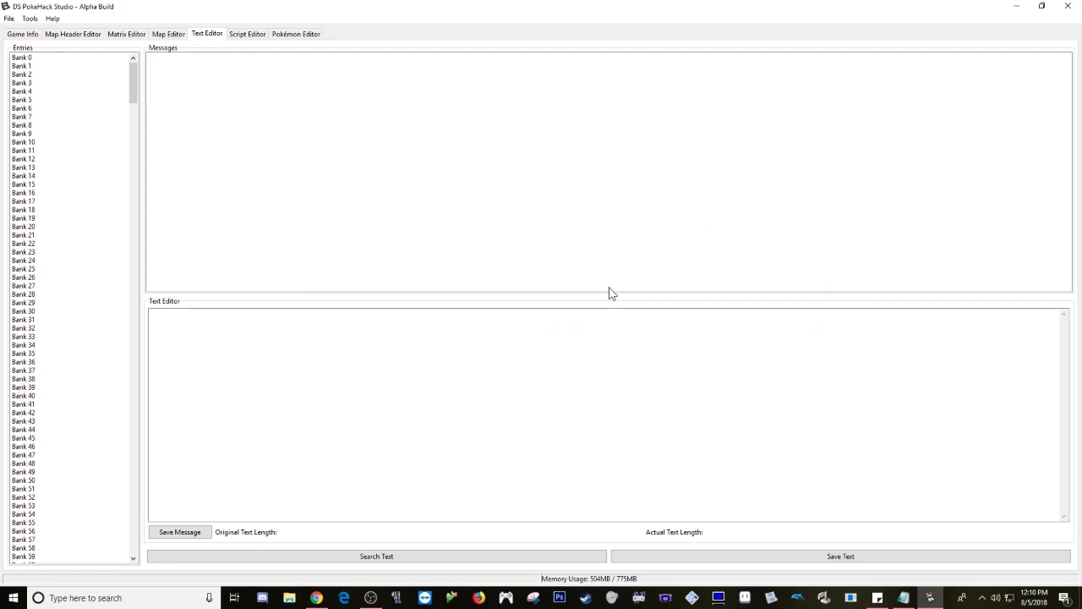
Step: Search the ROM's text for "hat" and view the message for search result 248
left_click(379, 558)
left_click(400, 287)
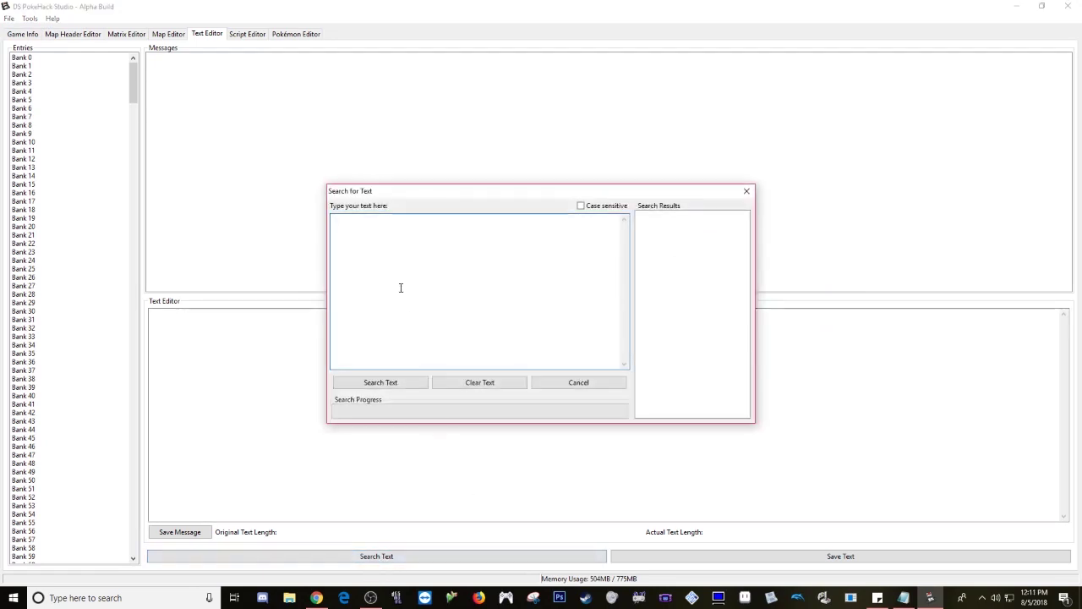
type("hat")
left_click(381, 386)
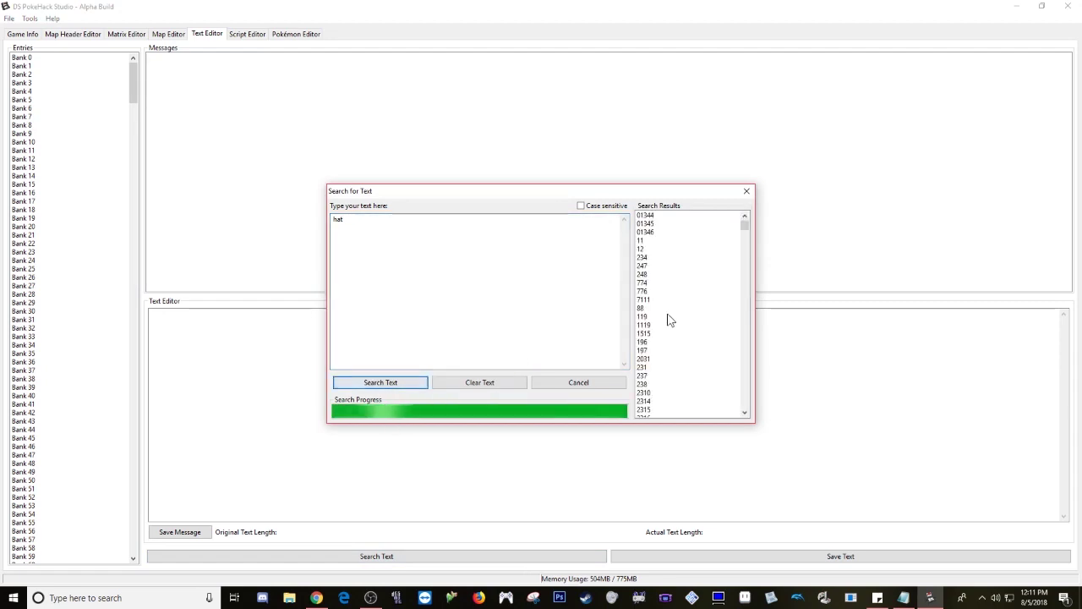
left_click(641, 274)
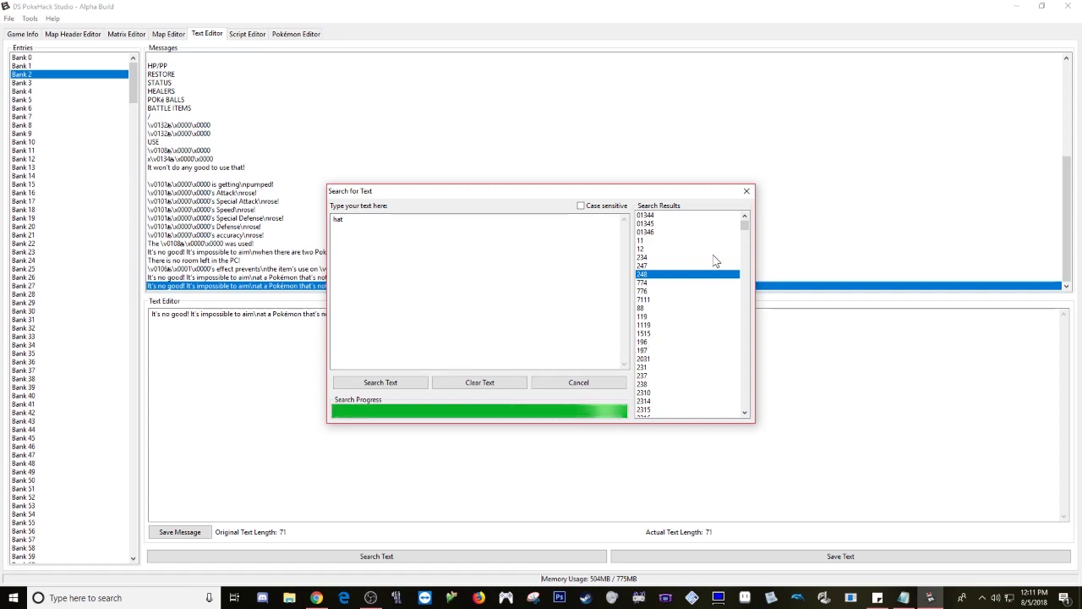
Step: Close the text search, reword the selected Bank 2 message to end with "that is not in sight!", and save the message and the text
left_click(747, 192)
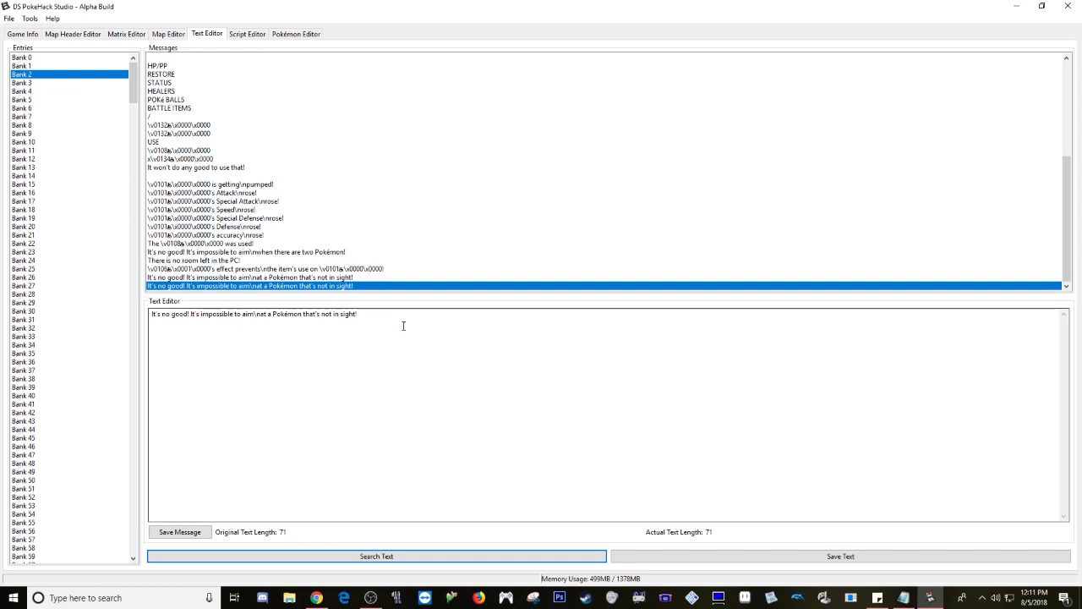
left_click(371, 318)
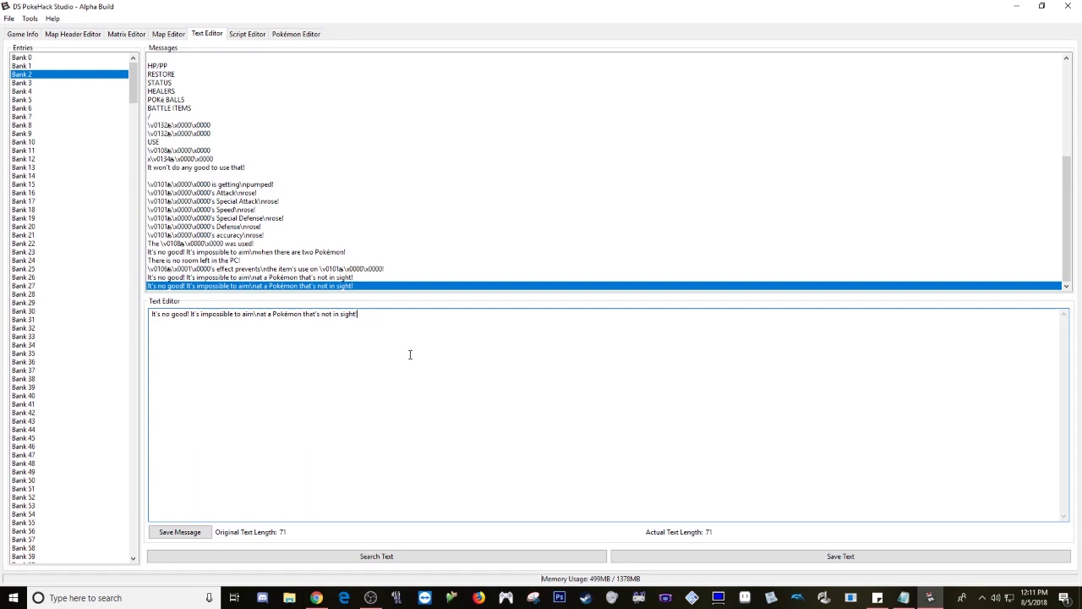
key("BackSpace")
type("'")
left_click(181, 534)
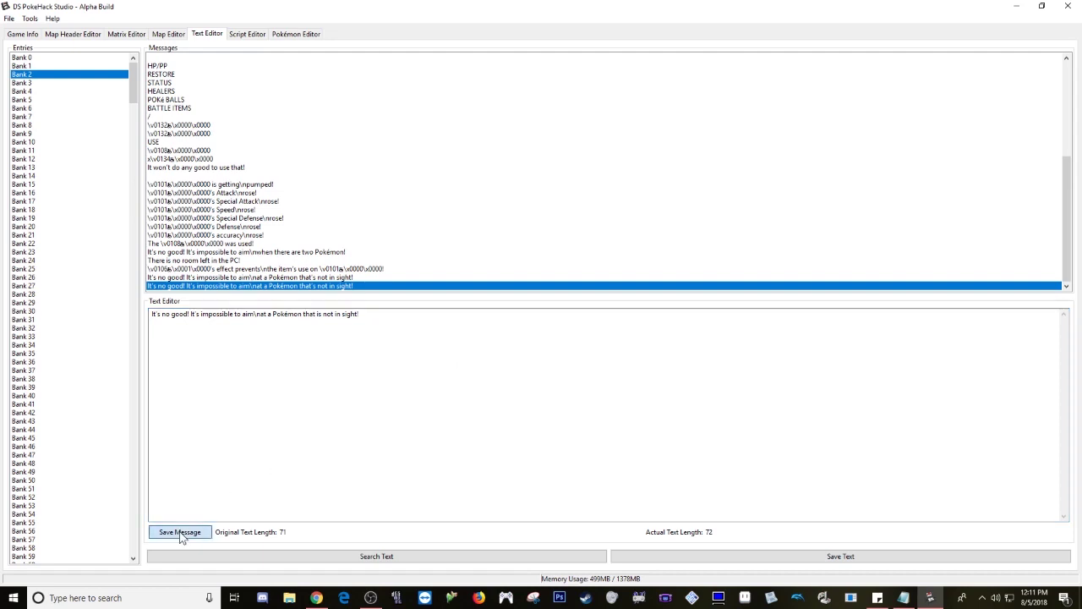
left_click(849, 556)
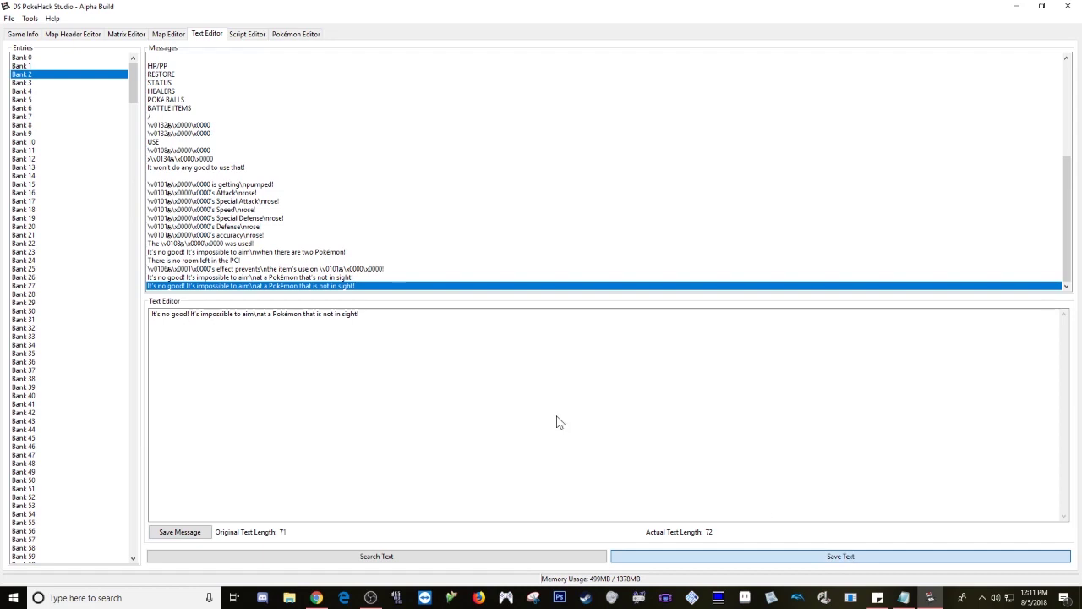
Step: Show the Save ROM command without running it, and close DS PokeHack Studio
left_click(10, 21)
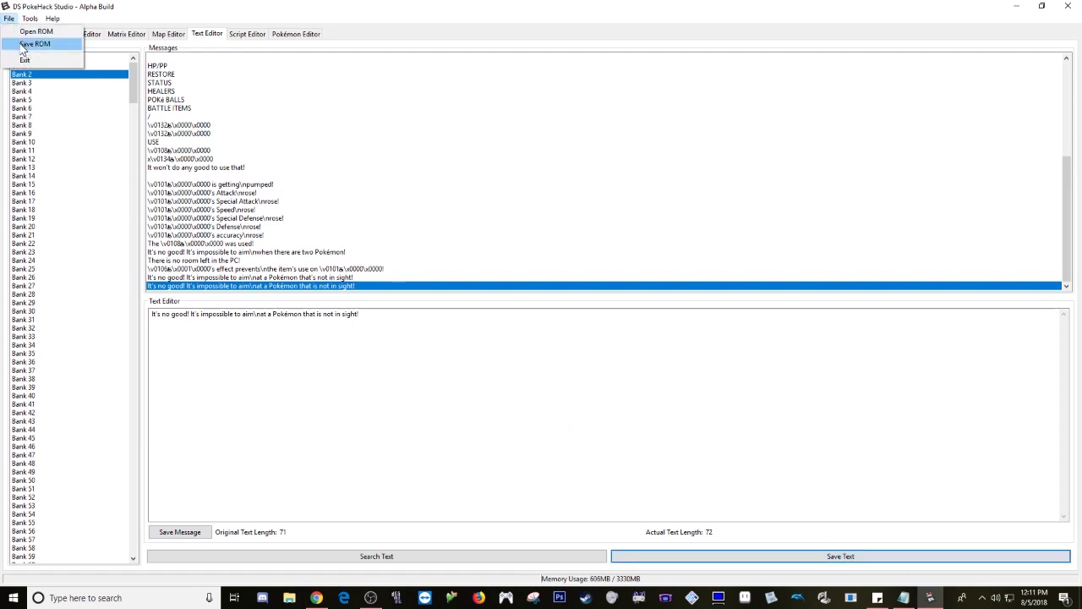
left_click(350, 343)
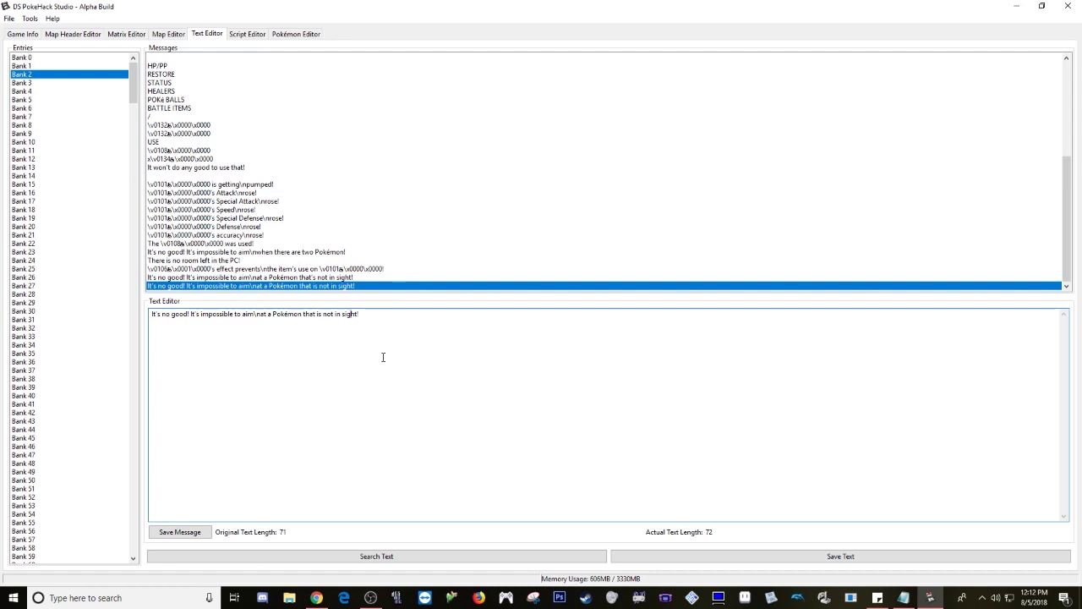
left_click(1063, 11)
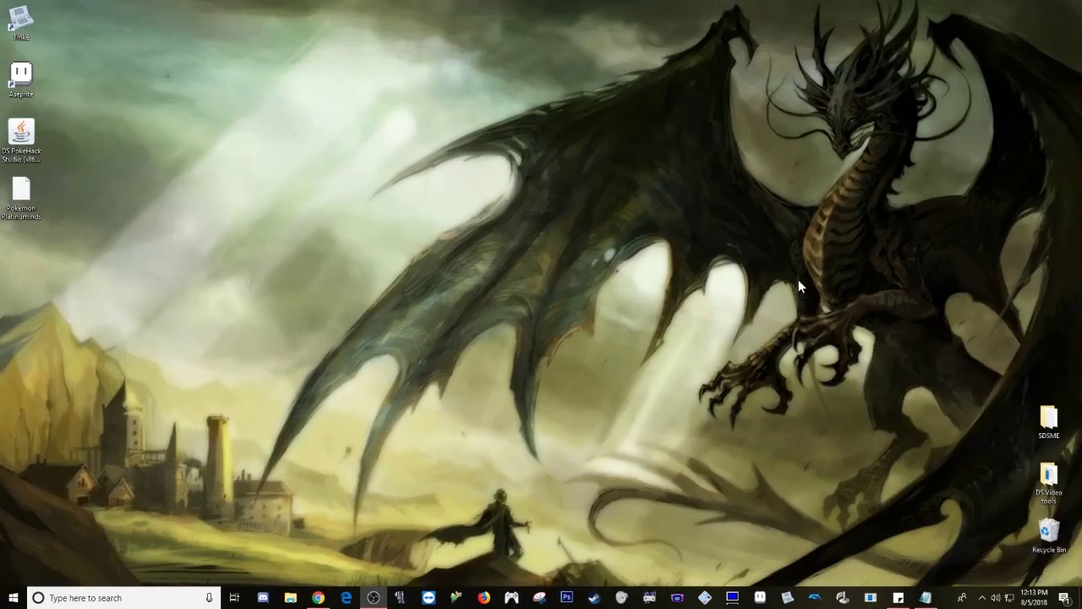
Step: Launch SDSME from its desktop folder and load the Pokemon Platinum.nds ROM from the desktop, dismissing the map headers notice
double_click(1047, 418)
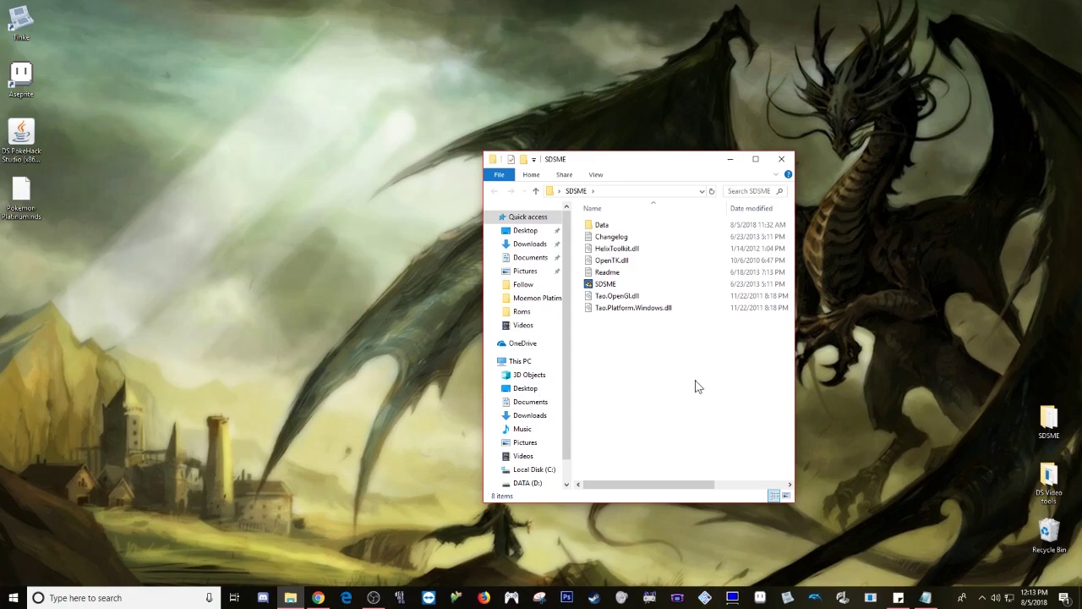
left_click(596, 287)
double_click(596, 288)
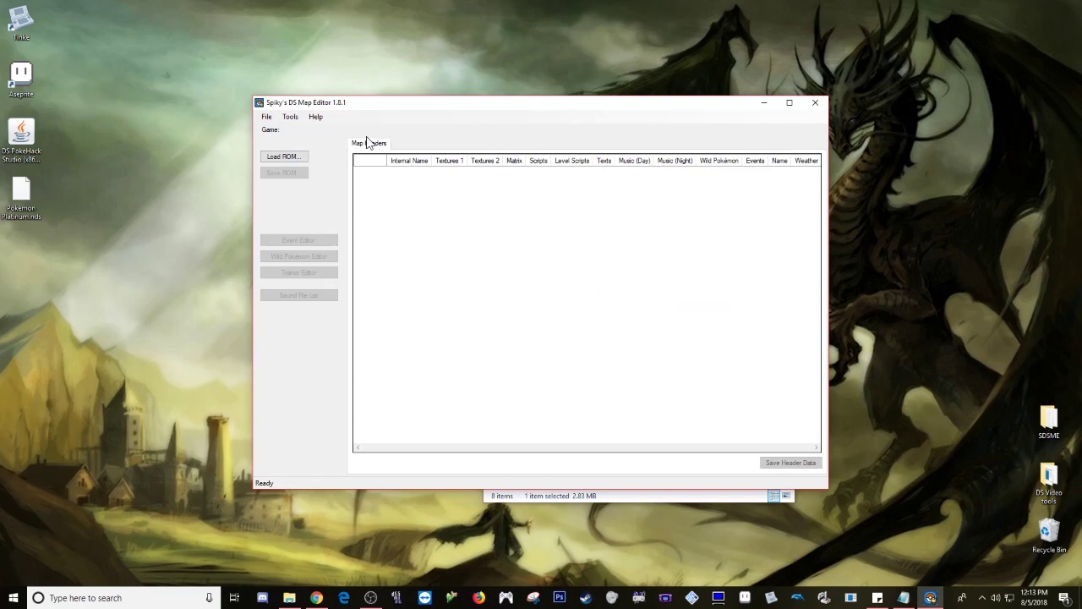
left_click(306, 160)
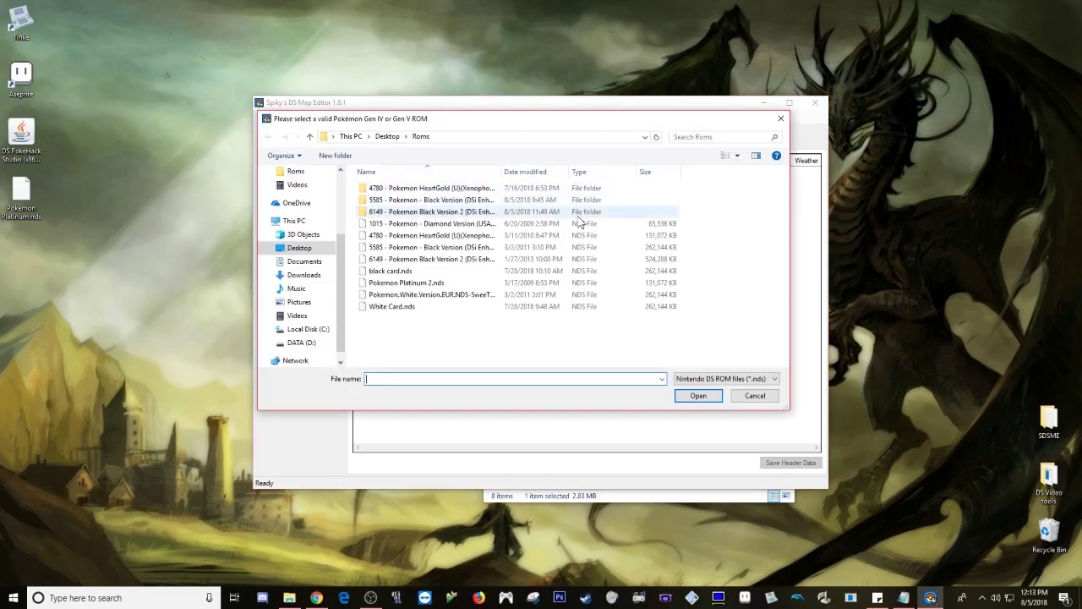
left_click(310, 137)
double_click(764, 235)
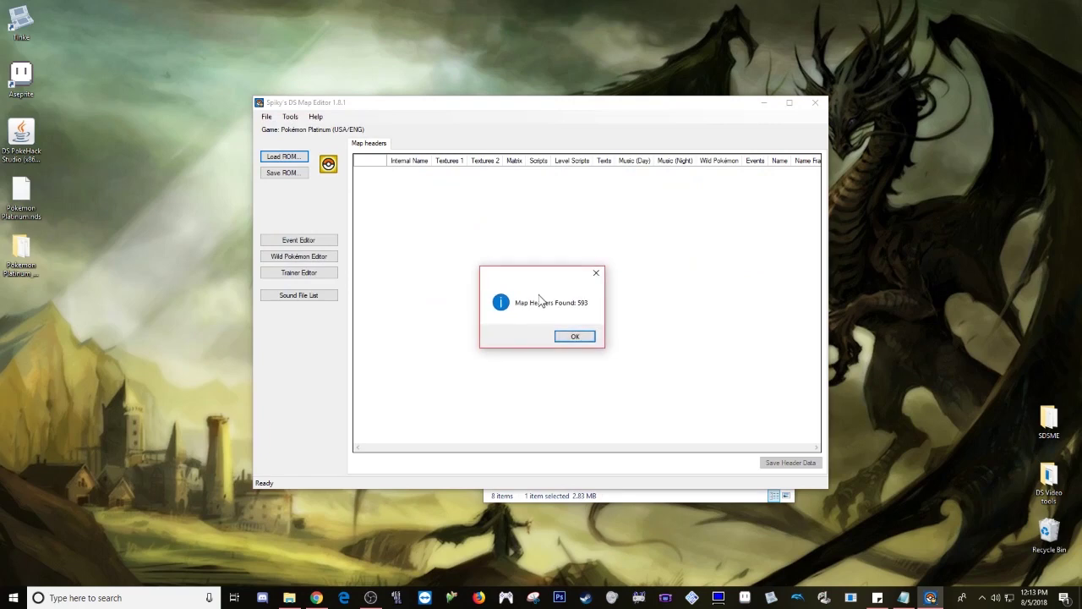
left_click(575, 337)
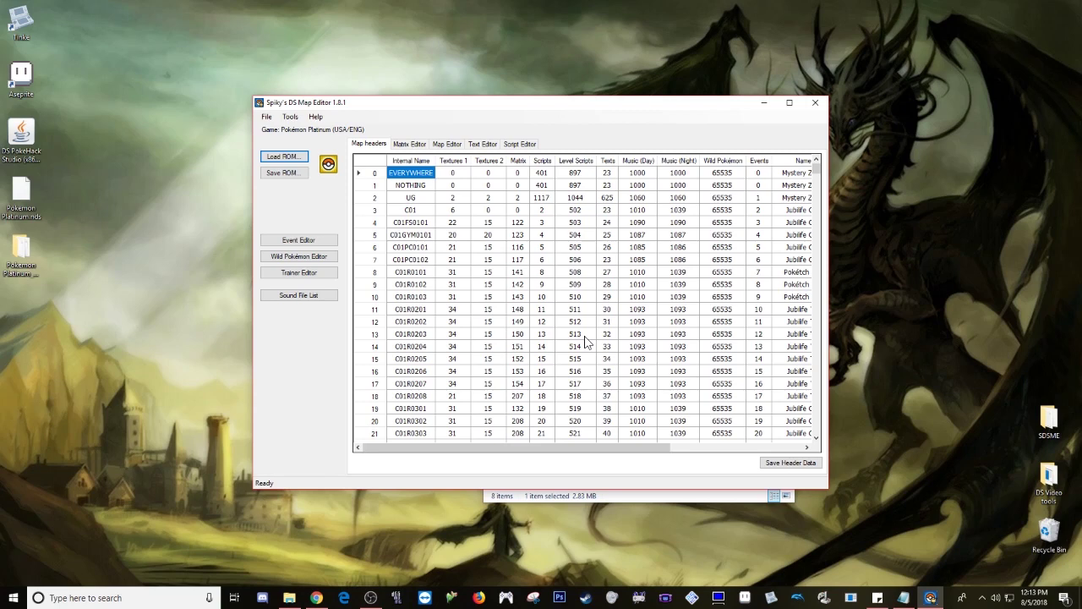
Step: Show the Text Editor of Spiky's DS Map Editor and load text file Text 60
left_click(484, 148)
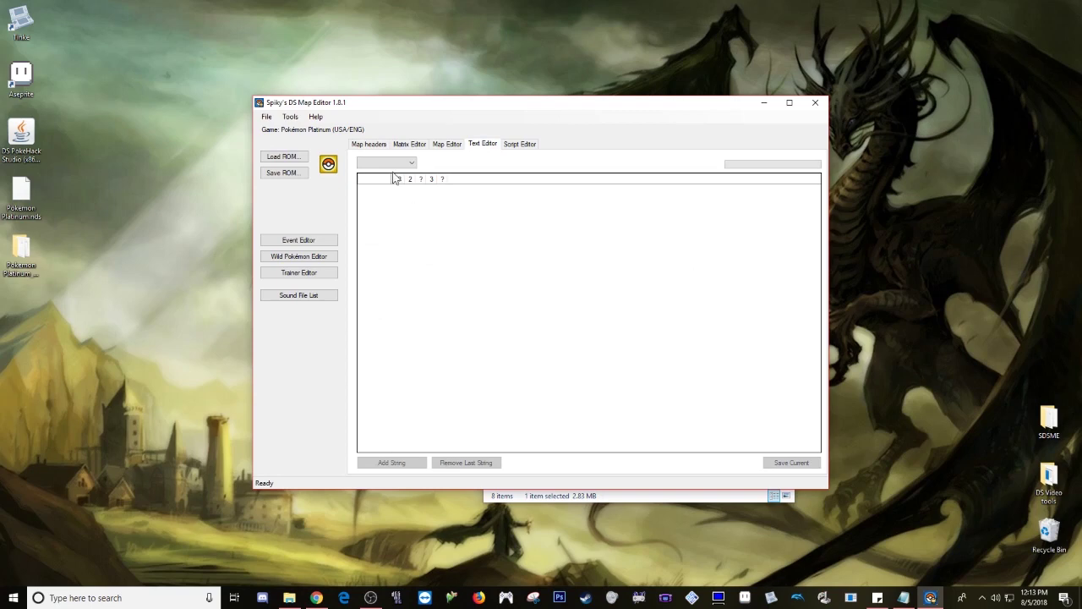
left_click(405, 163)
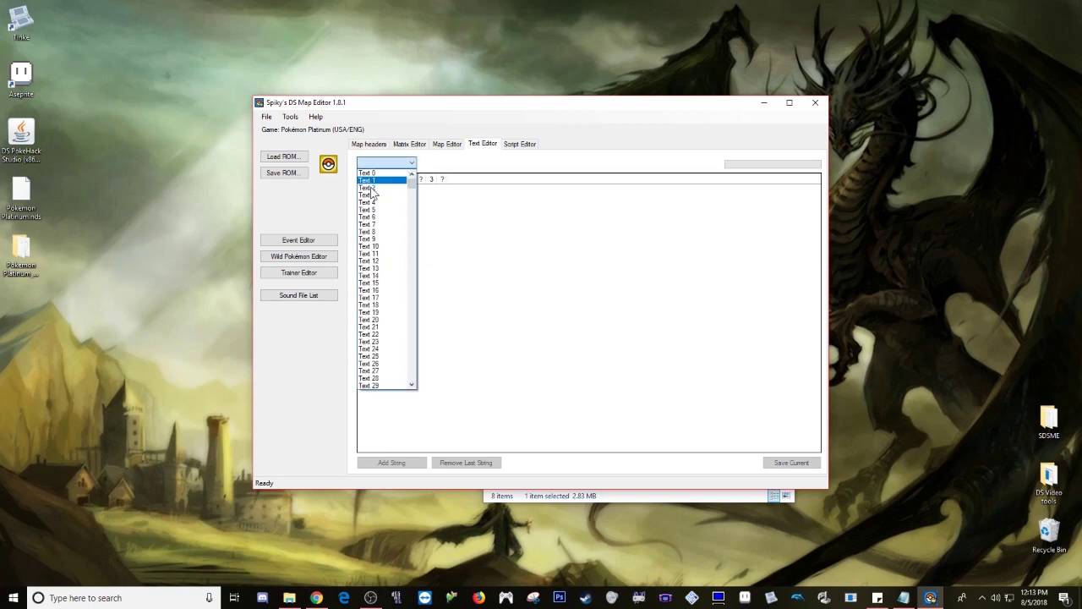
scroll(377, 338, "down", 9)
scroll(378, 346, "down", 3)
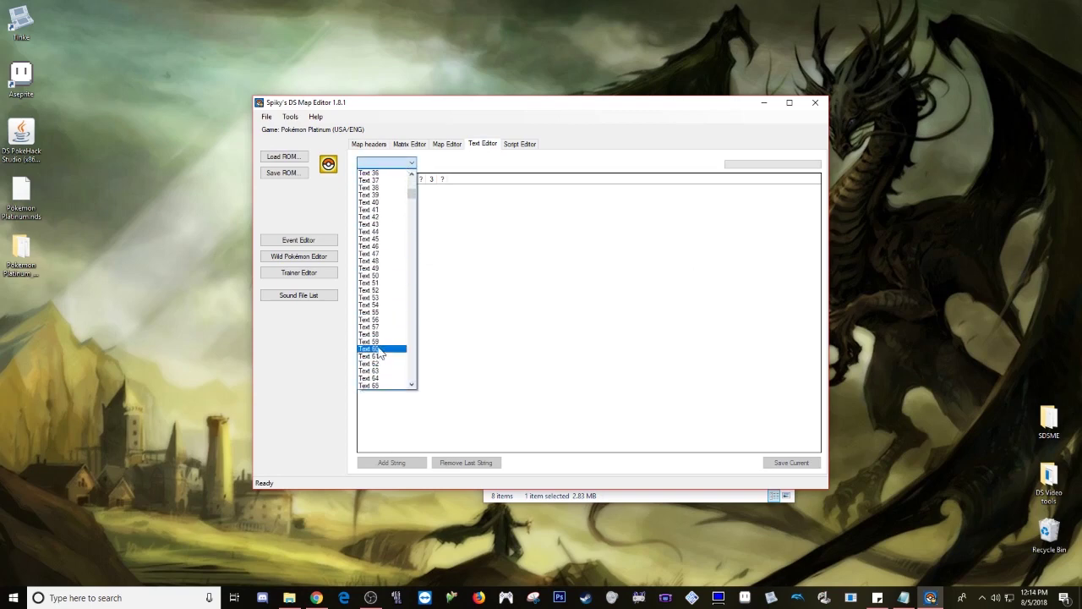
left_click(377, 345)
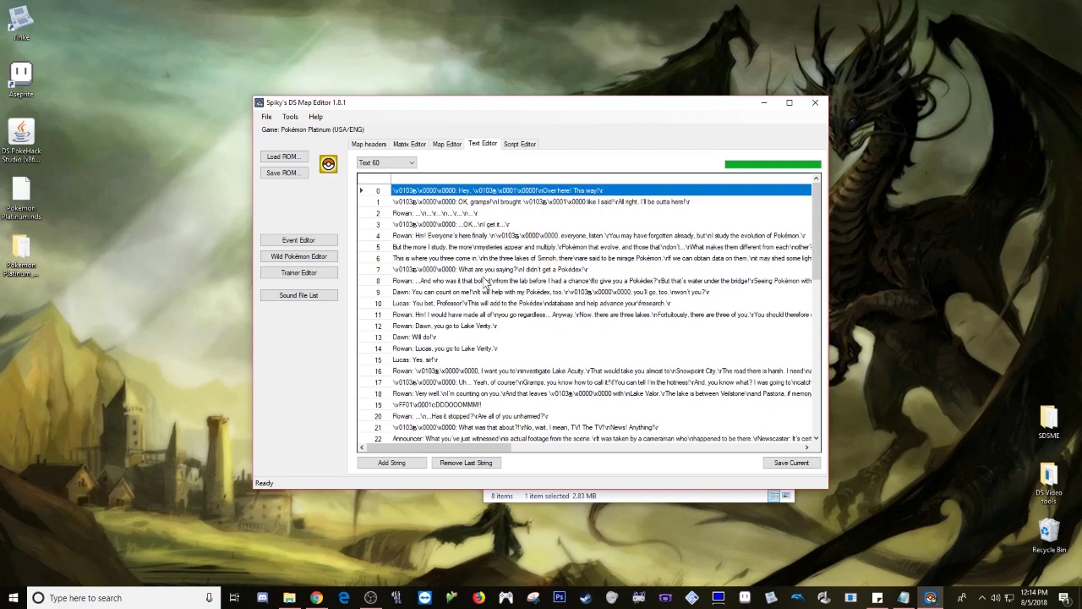
Step: Insert the test text "adfsdf" into the word "everyone" in message 4 of Text 60, and delete it again
left_click(533, 239)
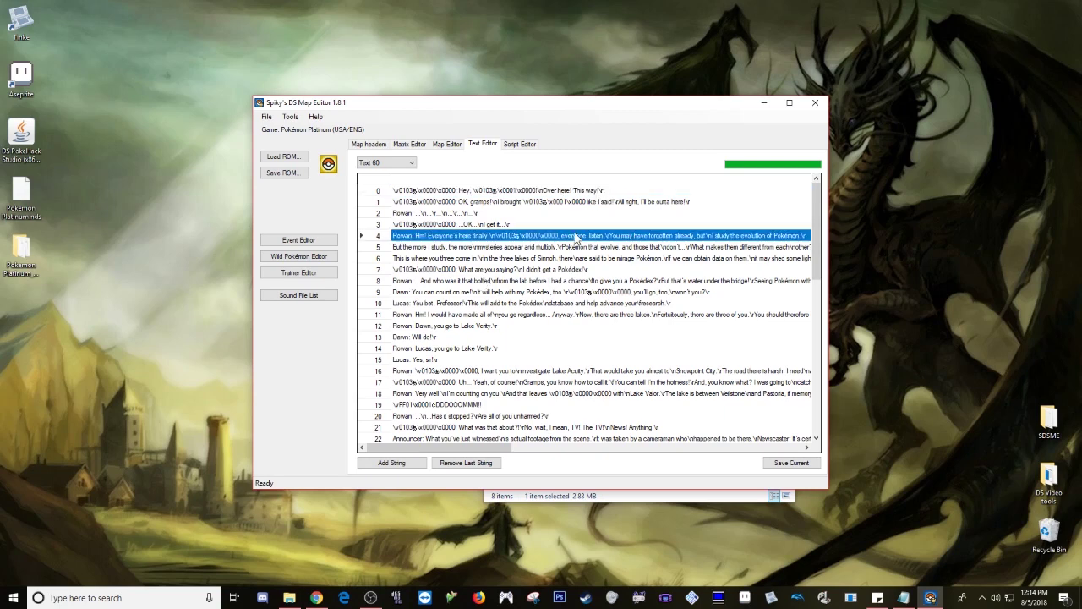
left_click(578, 234)
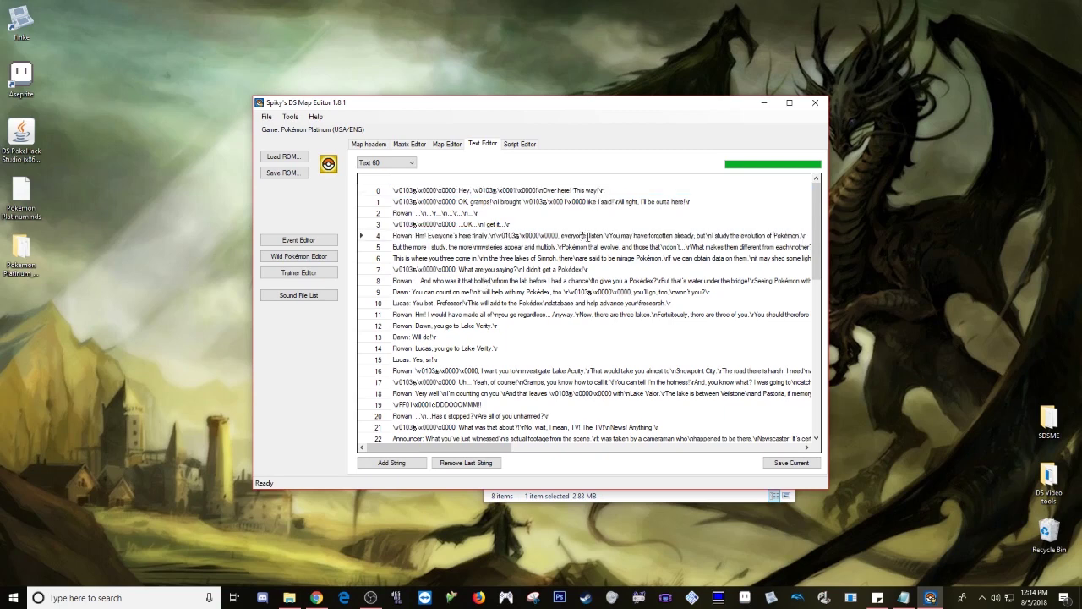
type("adfsdf")
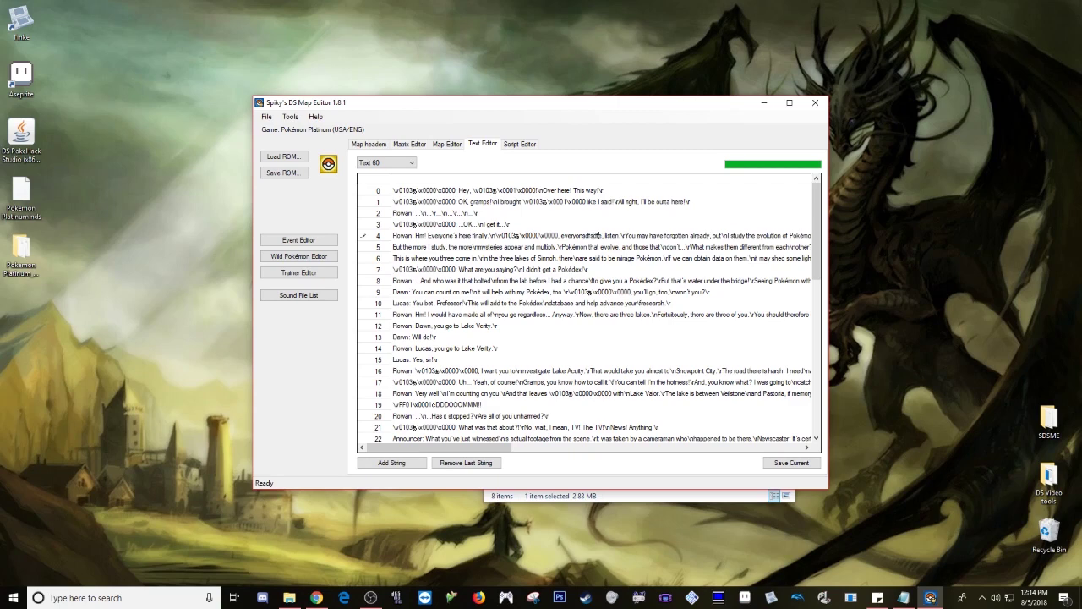
key("BackSpace")
key("BackSpace")
key("BackSpace")
key("BackSpace")
key("BackSpace")
key("BackSpace")
key("BackSpace")
key("BackSpace")
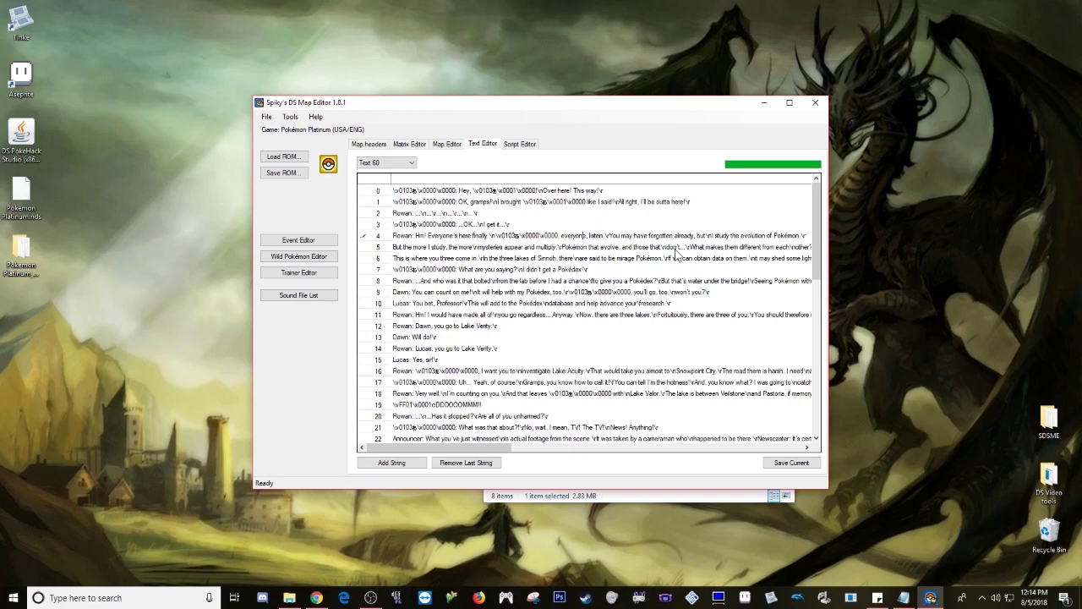
Step: Close the map editor and the SDSME folder, and open the Mentioned unused tools folder inside DS Video tools
left_click(815, 102)
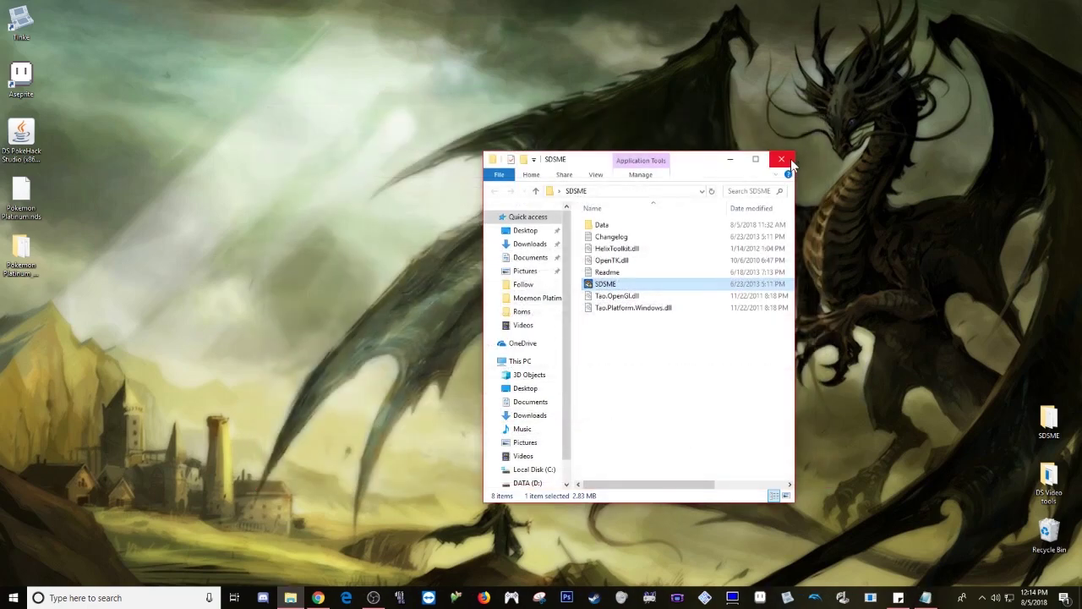
left_click(782, 159)
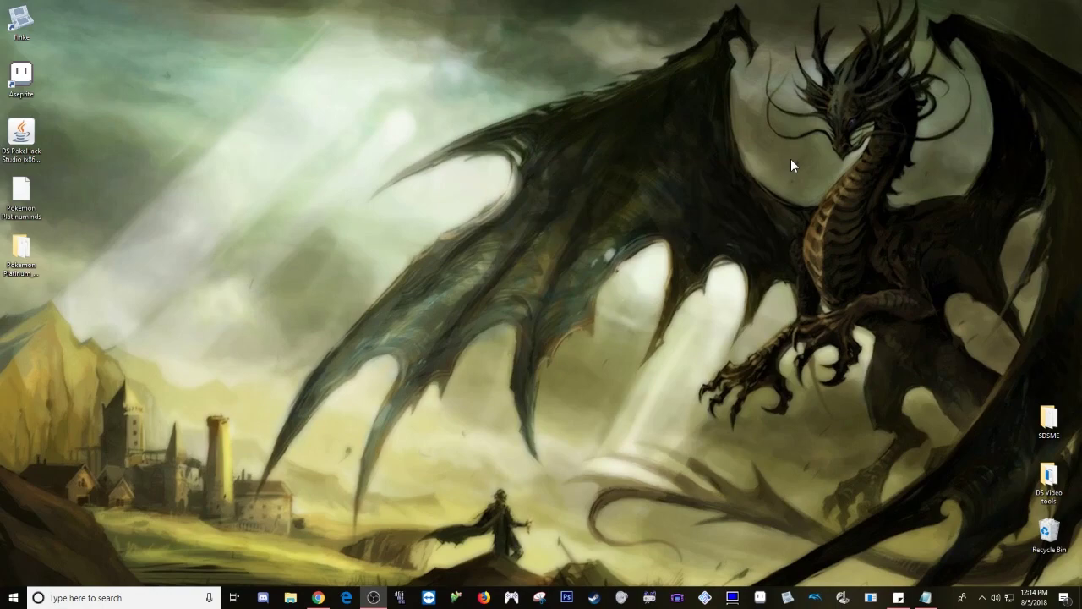
double_click(1049, 478)
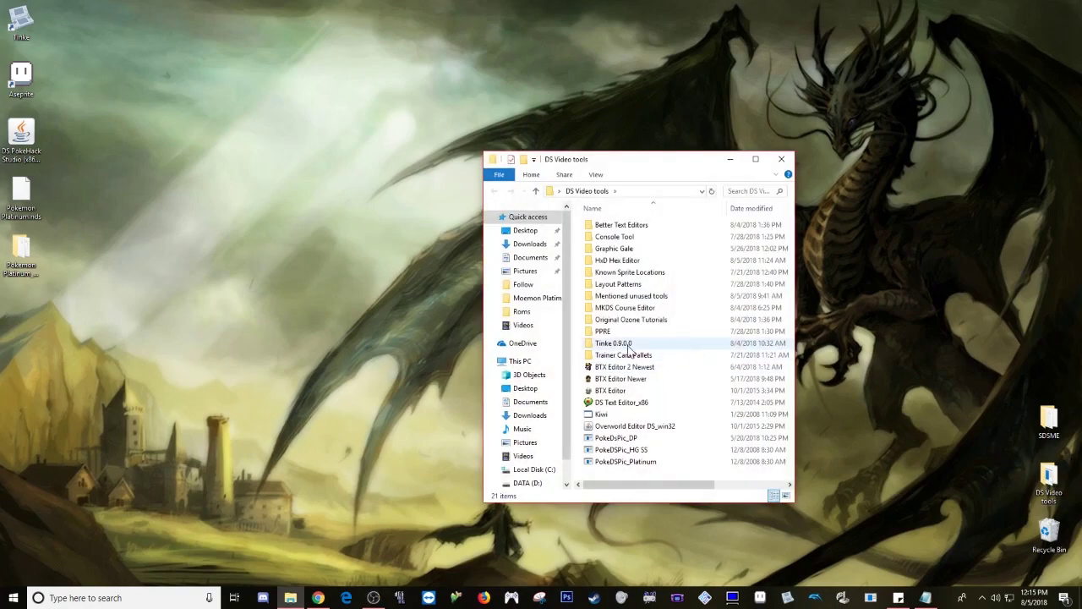
double_click(632, 297)
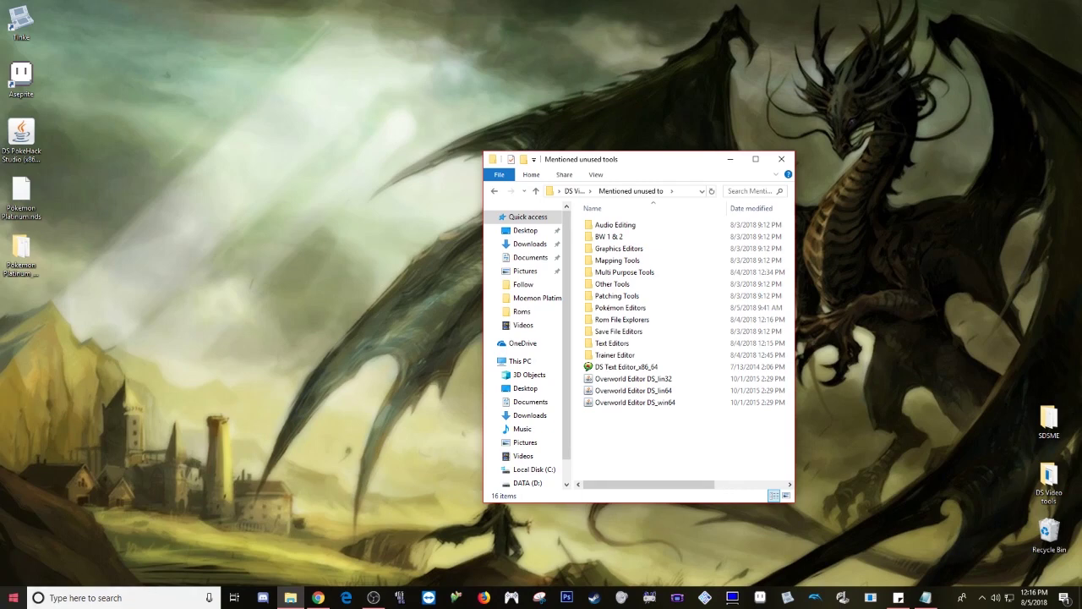
Step: Uninstall Java 8 Update 181 (64-bit) in the Windows Apps & features settings, and close Settings
right_click(13, 598)
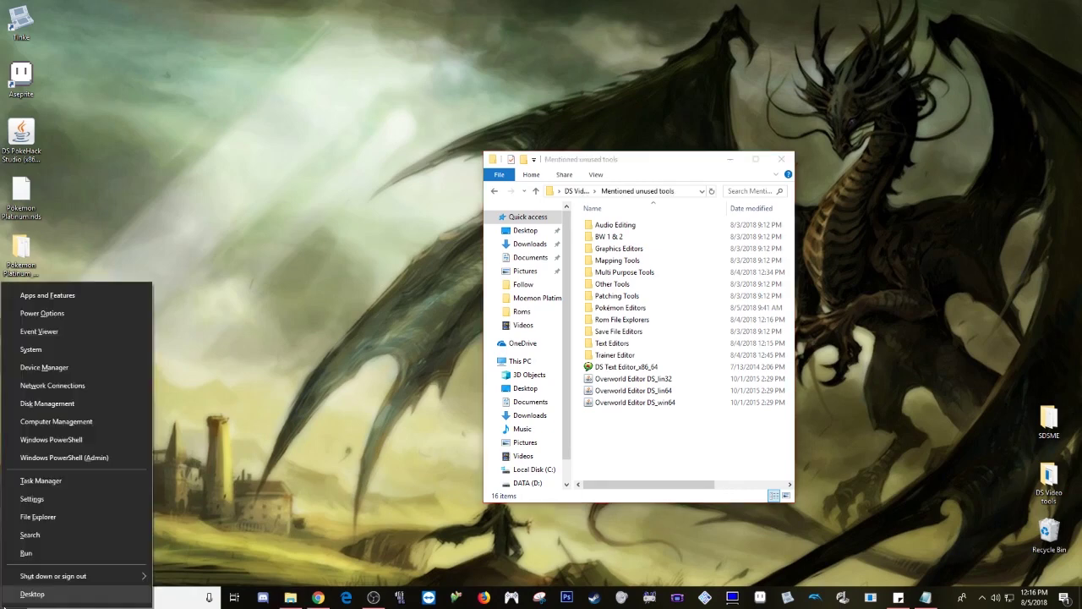
left_click(49, 296)
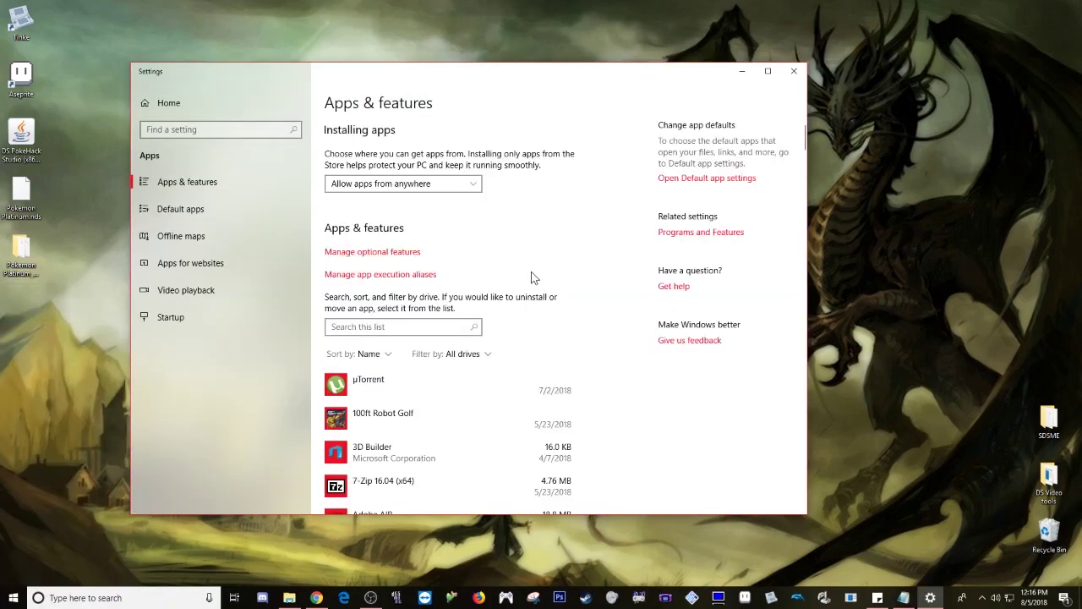
scroll(534, 275, "down", 8)
scroll(518, 313, "down", 12)
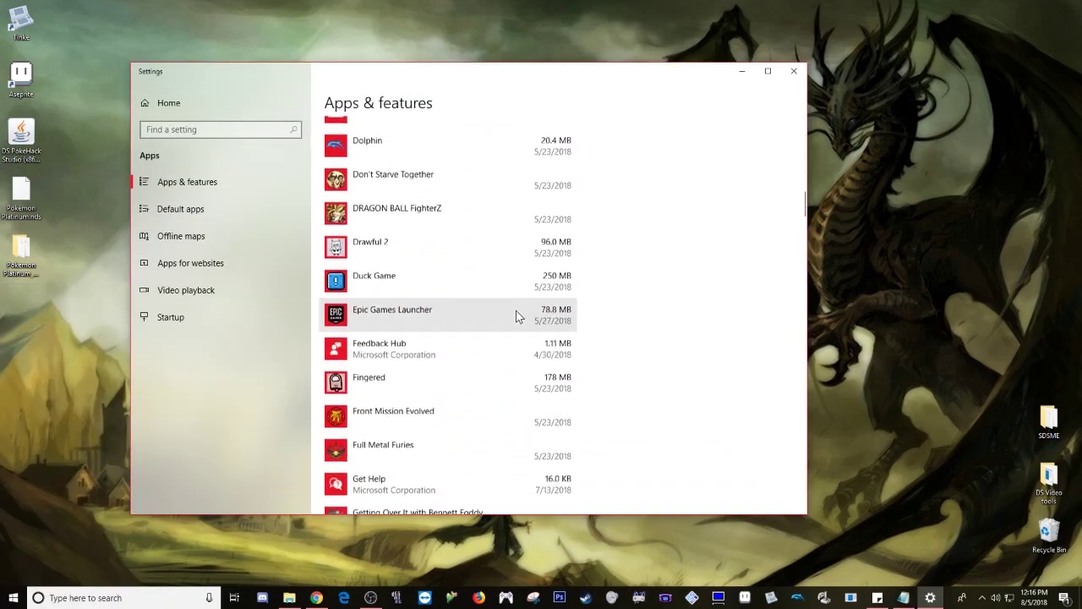
scroll(518, 316, "down", 12)
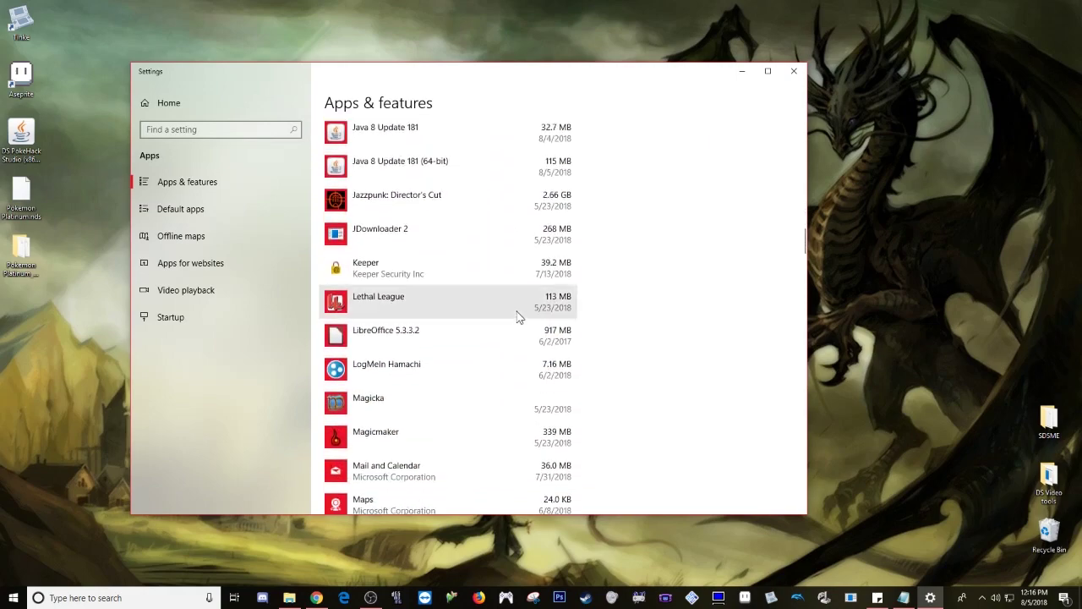
scroll(517, 316, "down", 12)
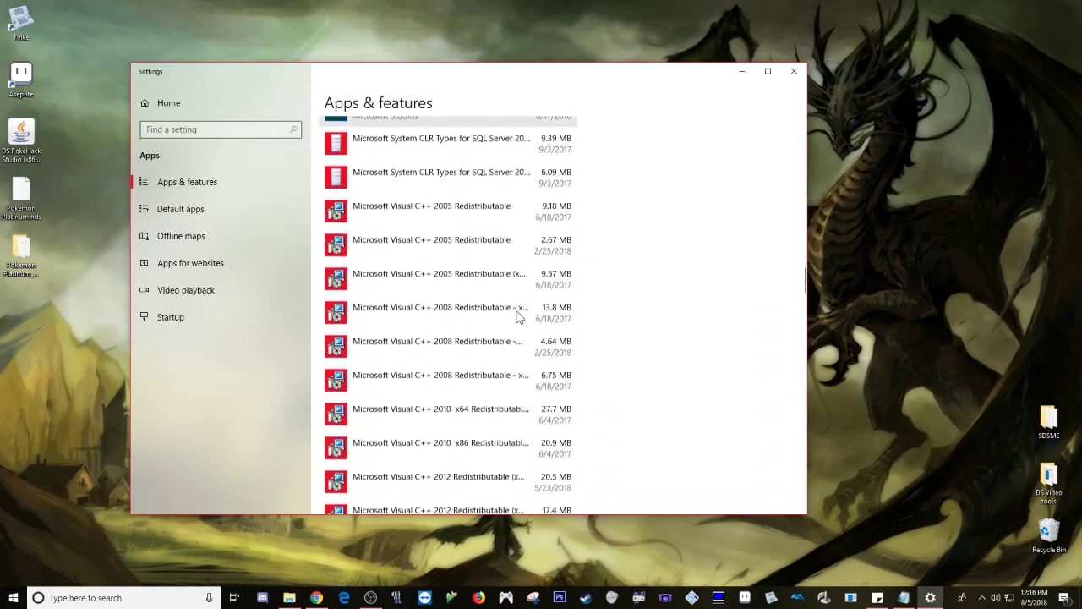
scroll(518, 315, "up", 12)
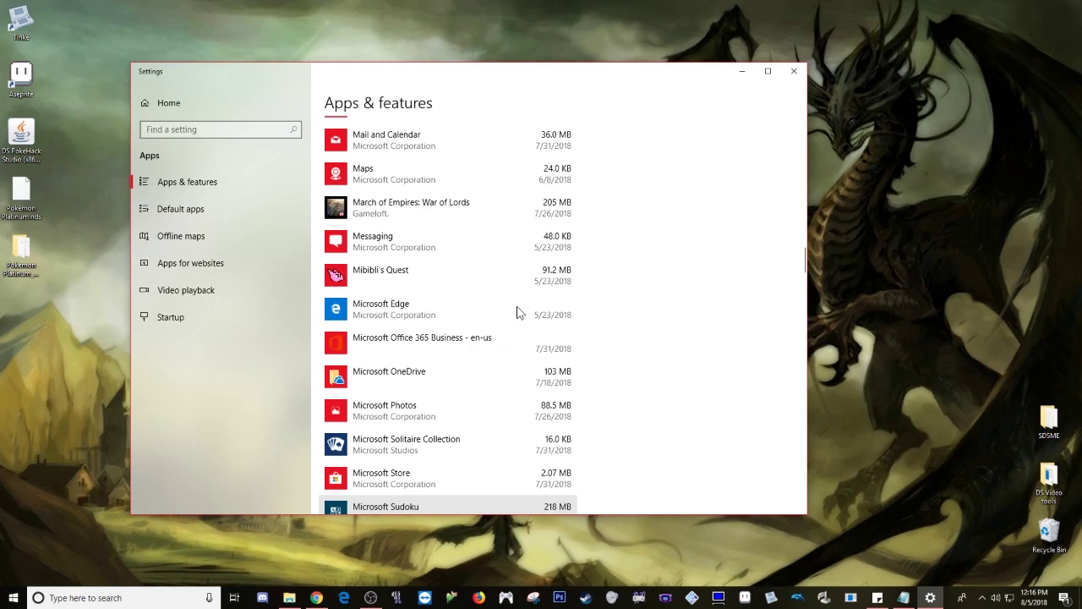
scroll(518, 313, "up", 3)
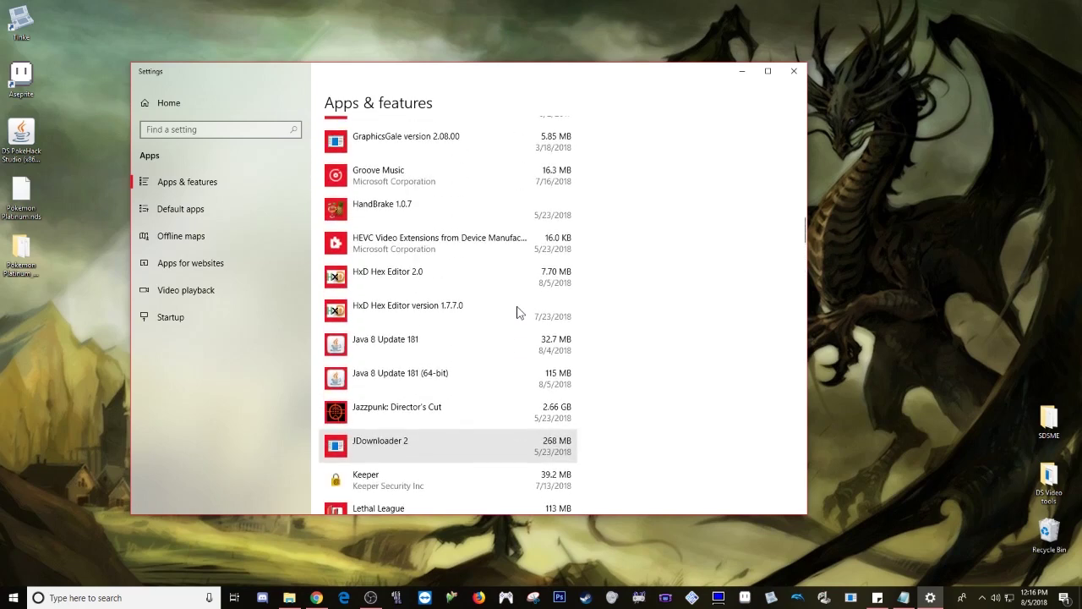
left_click(451, 372)
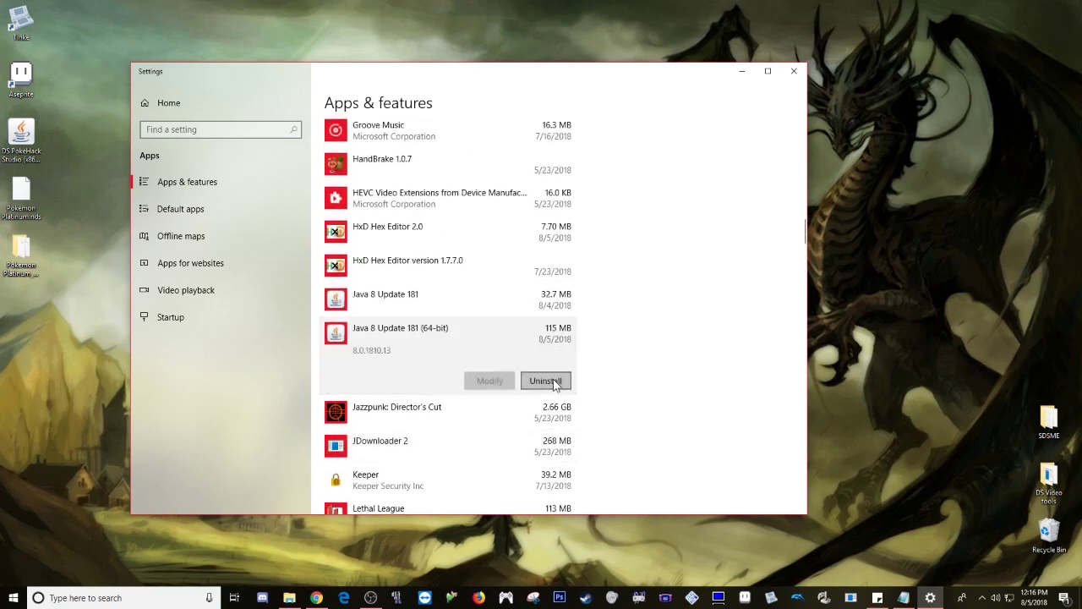
left_click(553, 381)
left_click(587, 352)
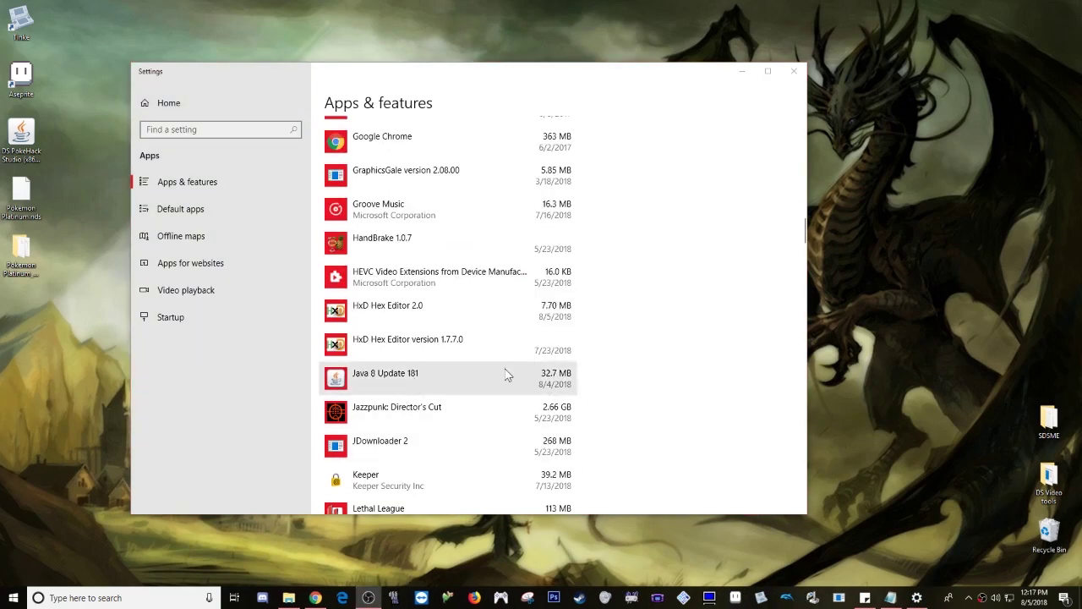
left_click(793, 71)
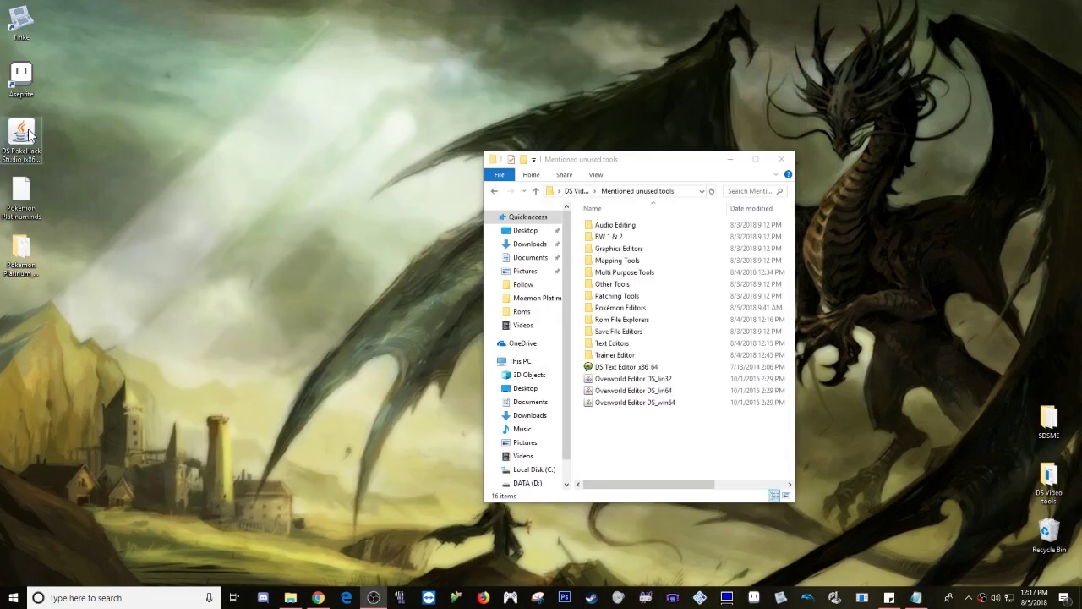
Step: Launch DS Text Editor_x86 and Overworld Editor DS_win32 from the DS Video tools folder to check that they run, closing each one
left_click(10, 163)
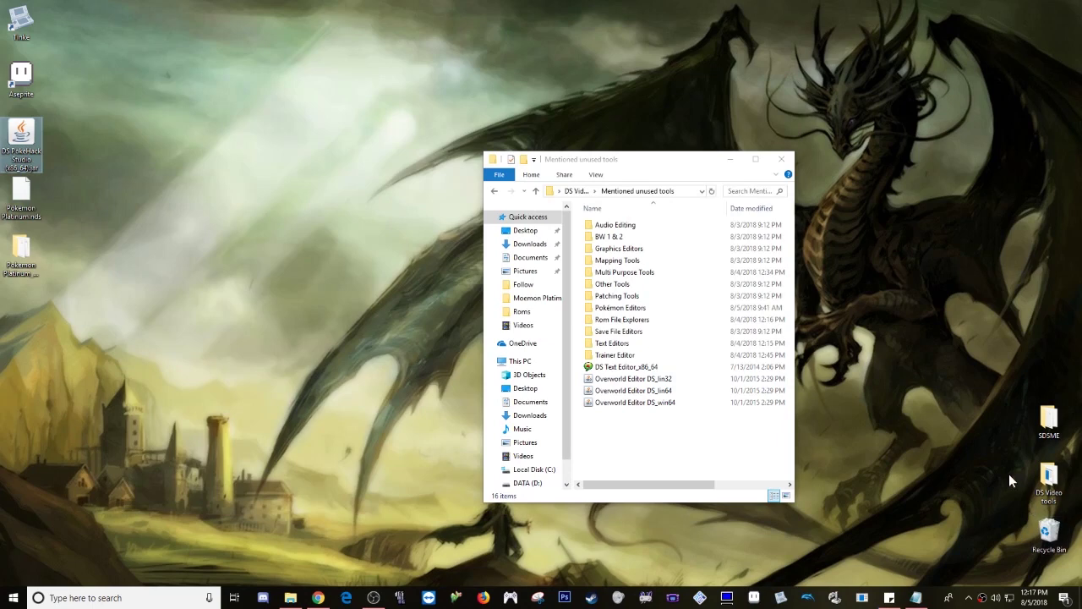
left_click(535, 190)
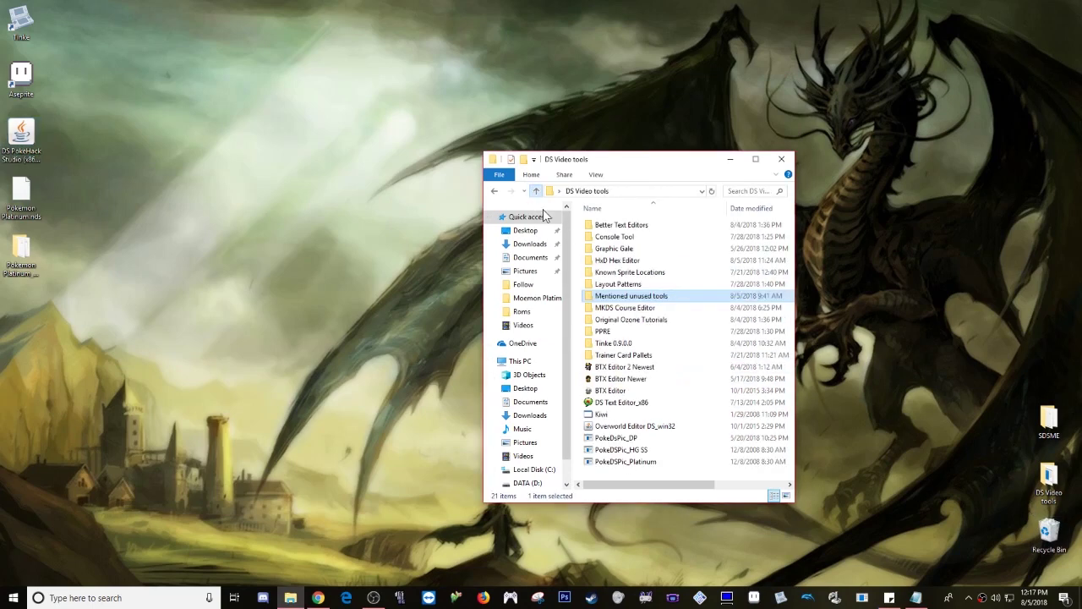
double_click(627, 403)
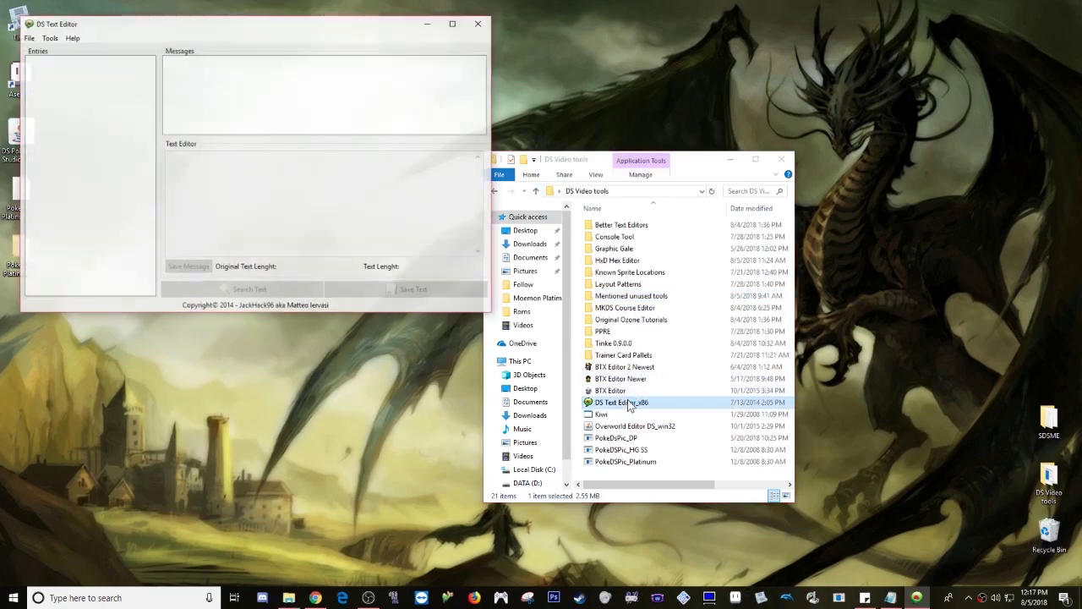
left_click(480, 23)
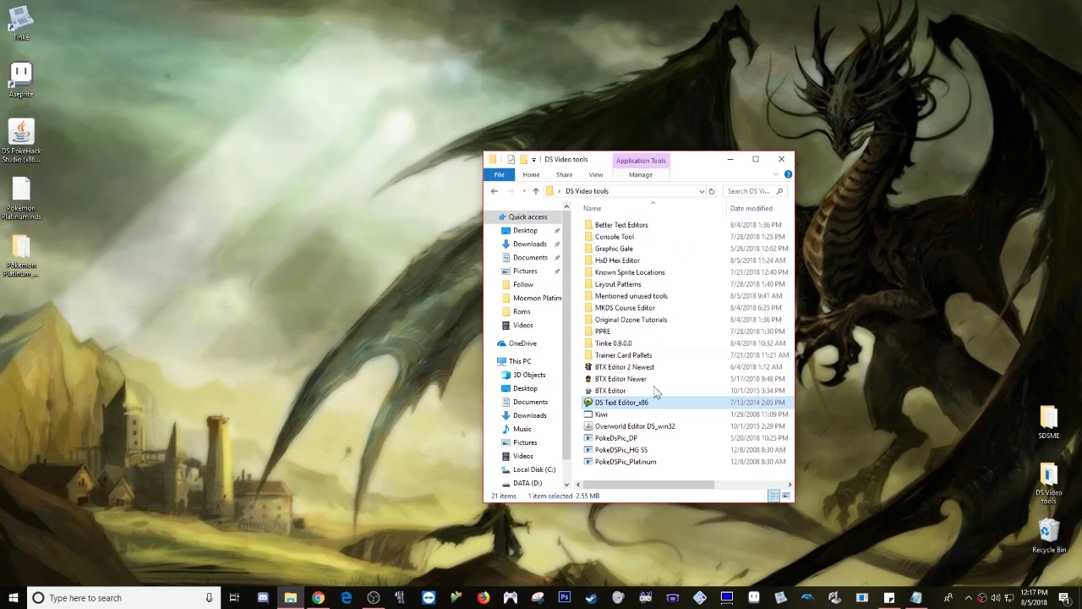
left_click(627, 427)
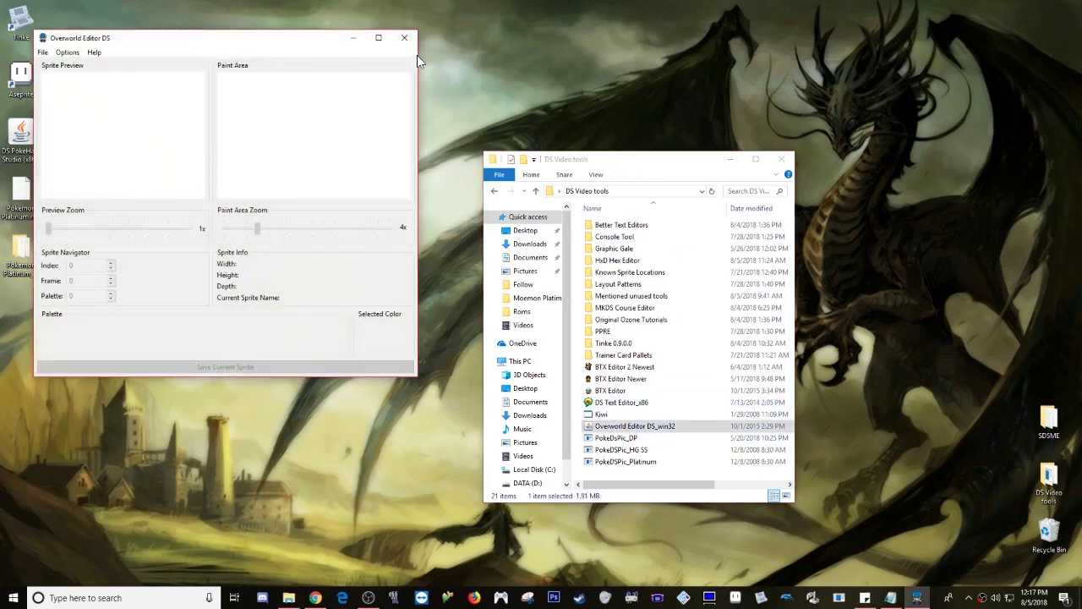
left_click(410, 41)
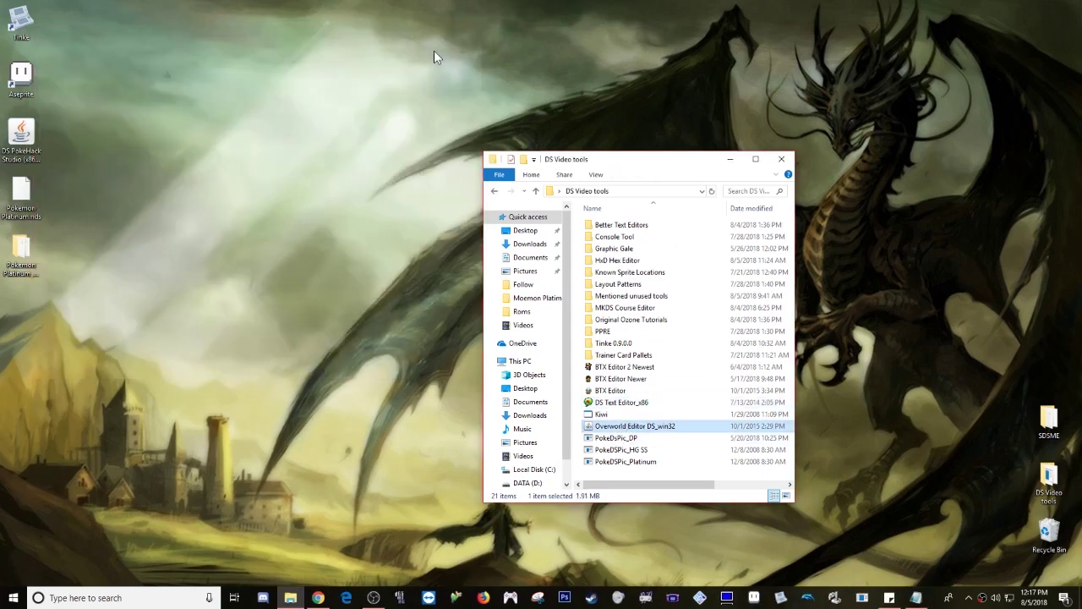